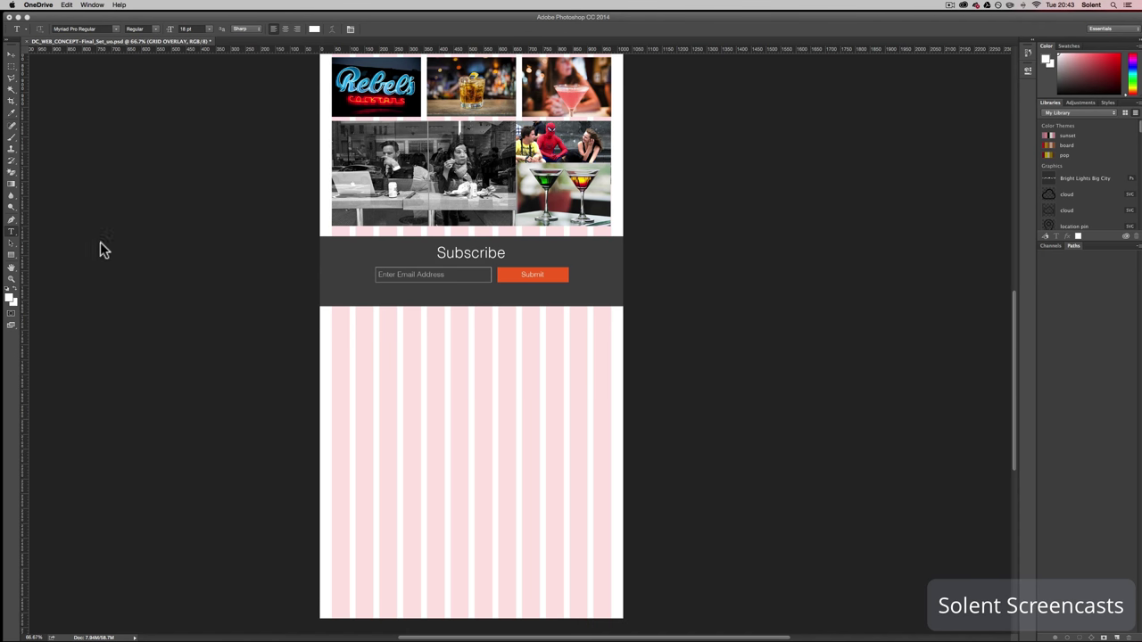
Step: Choose the Ellipse tool and sample the Submit button's orange as the foreground colour
left_click(14, 259)
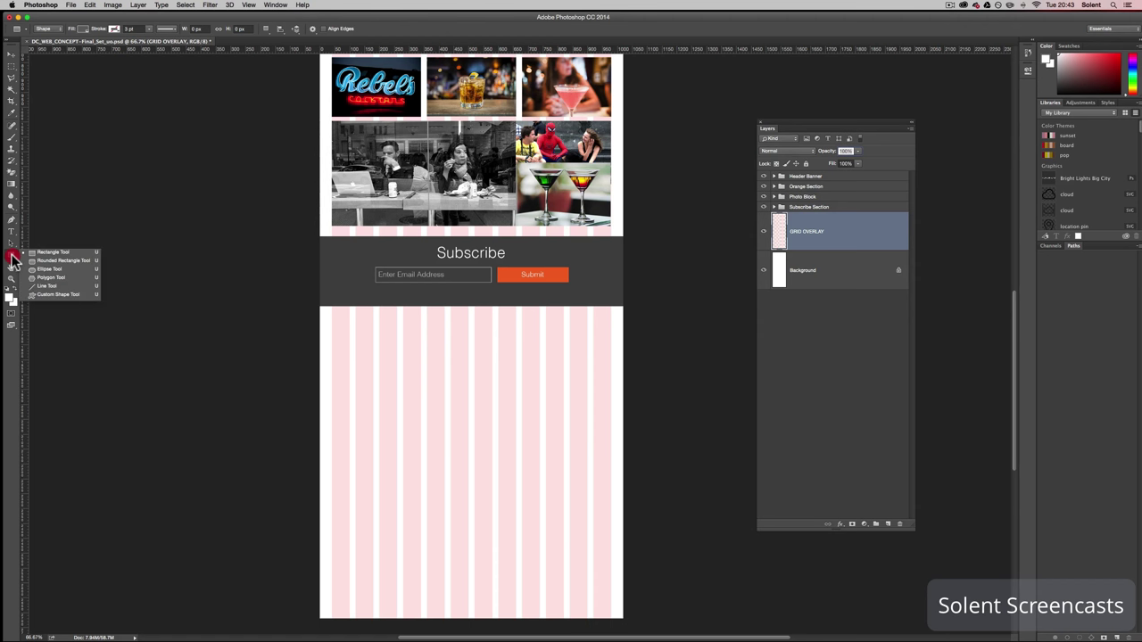
left_click(58, 266)
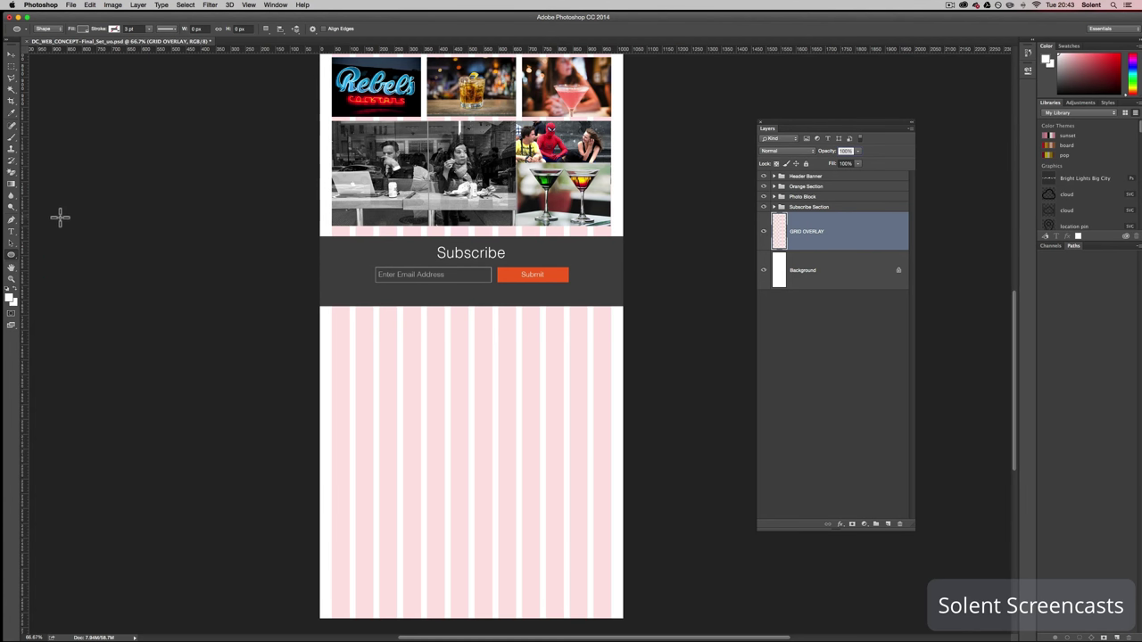
scroll(60, 217, "right", 1)
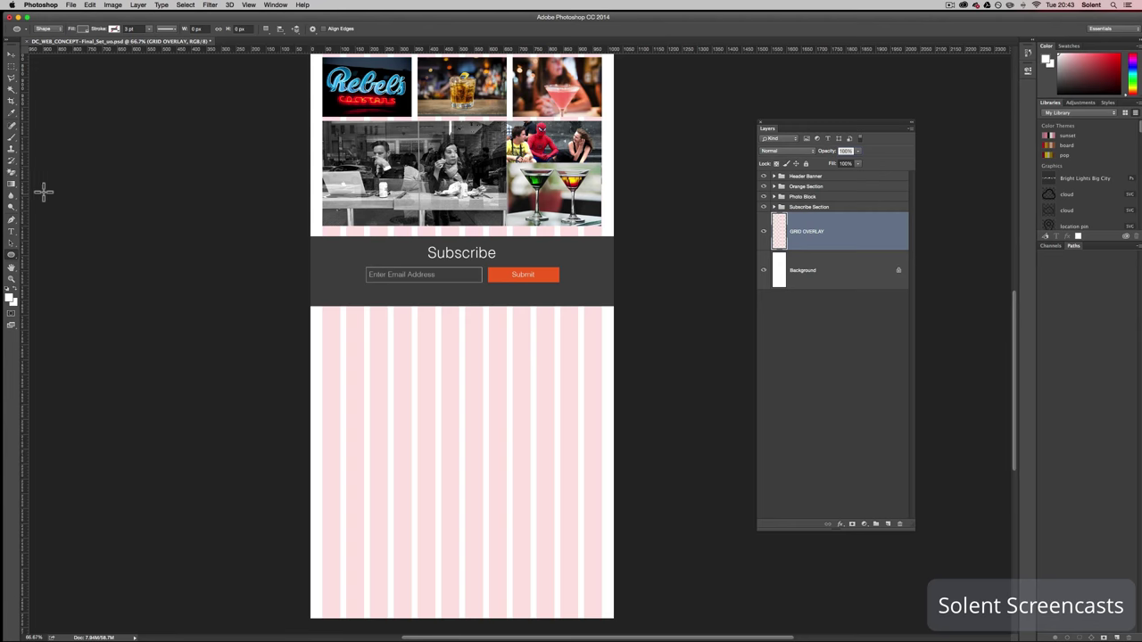
left_click(11, 113)
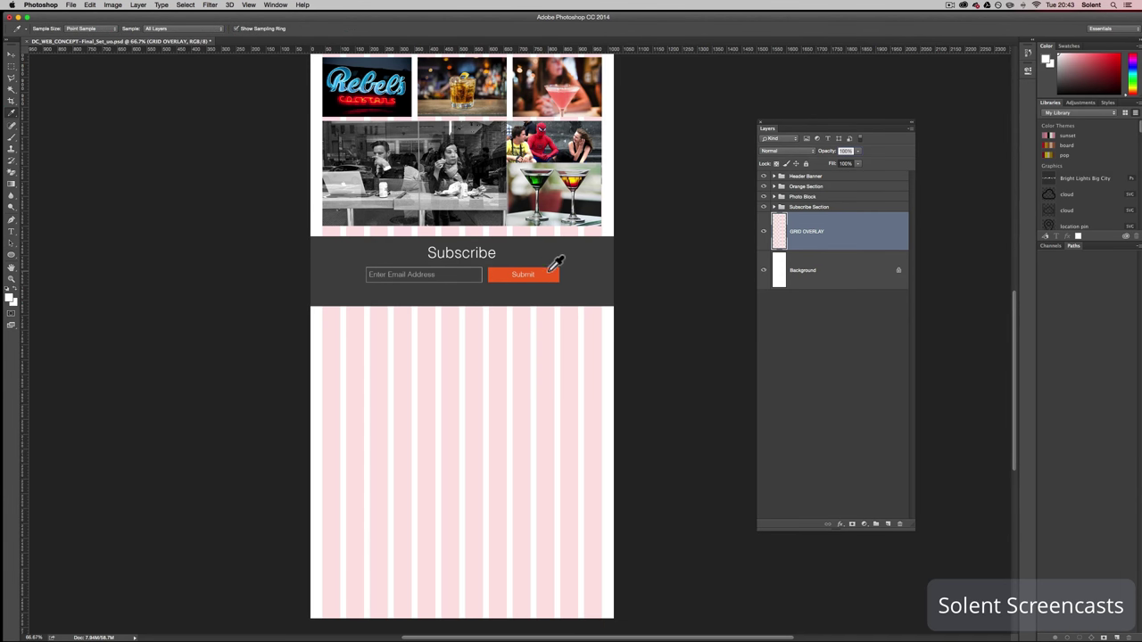
left_click(546, 273)
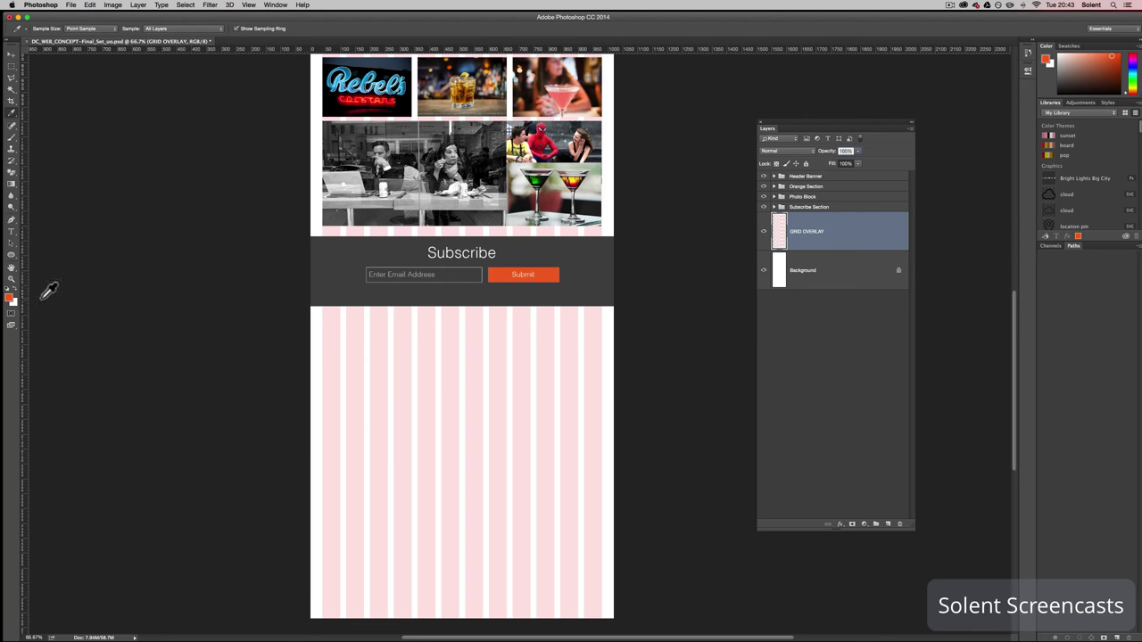
Step: Create a 191 × 191 px orange circle in the empty area below the Subscribe section
left_click(11, 255)
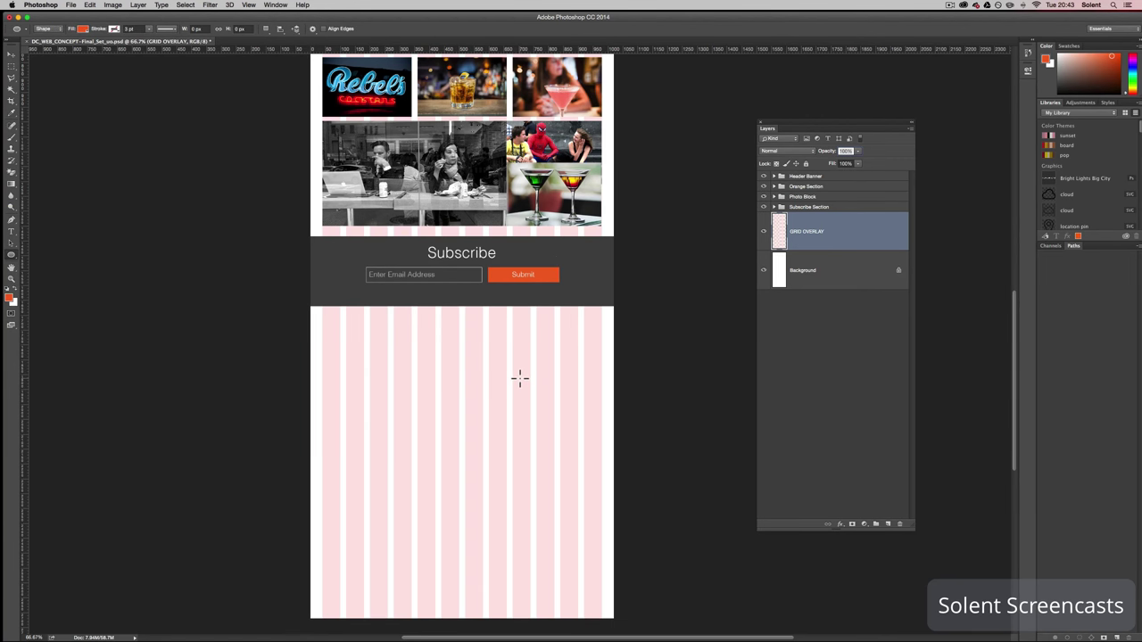
scroll(519, 378, "right", 2)
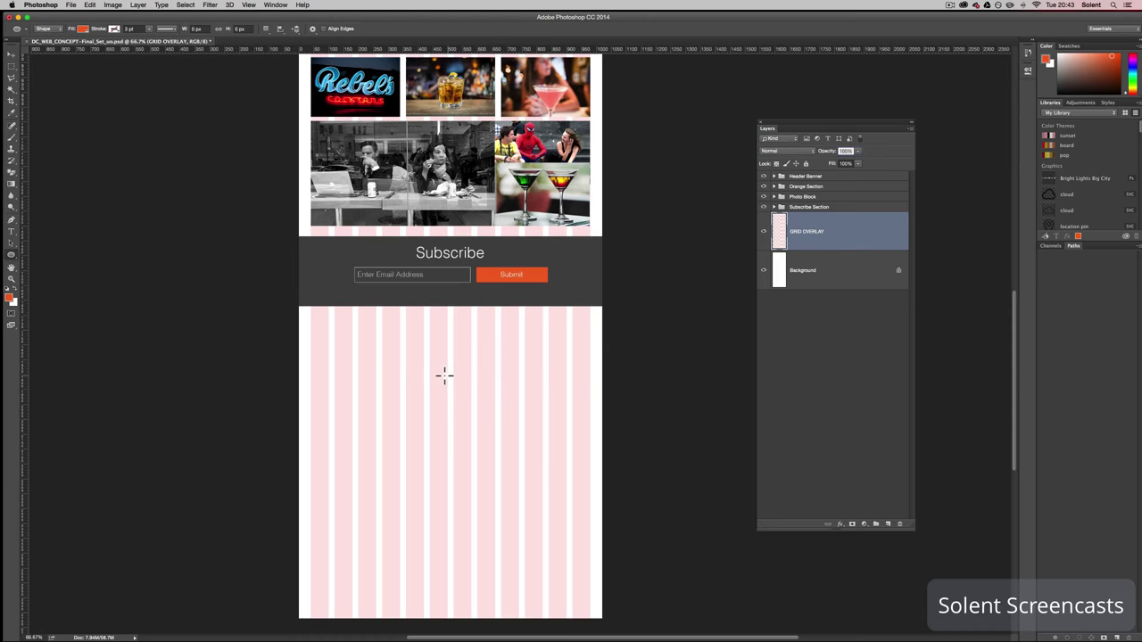
left_click(350, 347)
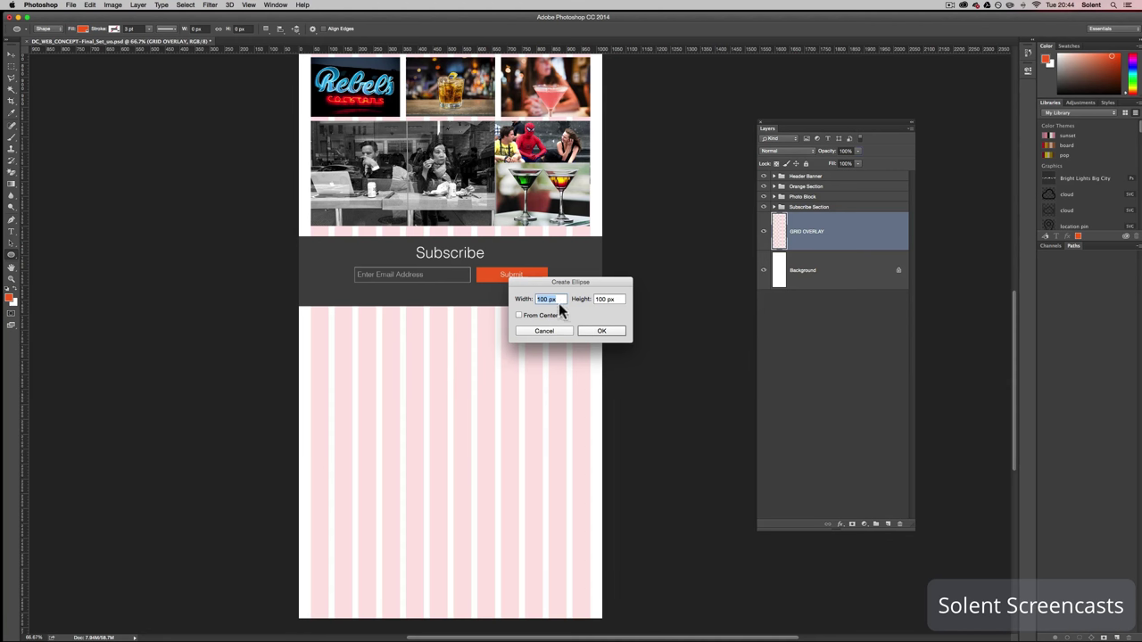
left_click(519, 299)
type("191")
key("Tab")
type("191")
left_click(601, 331)
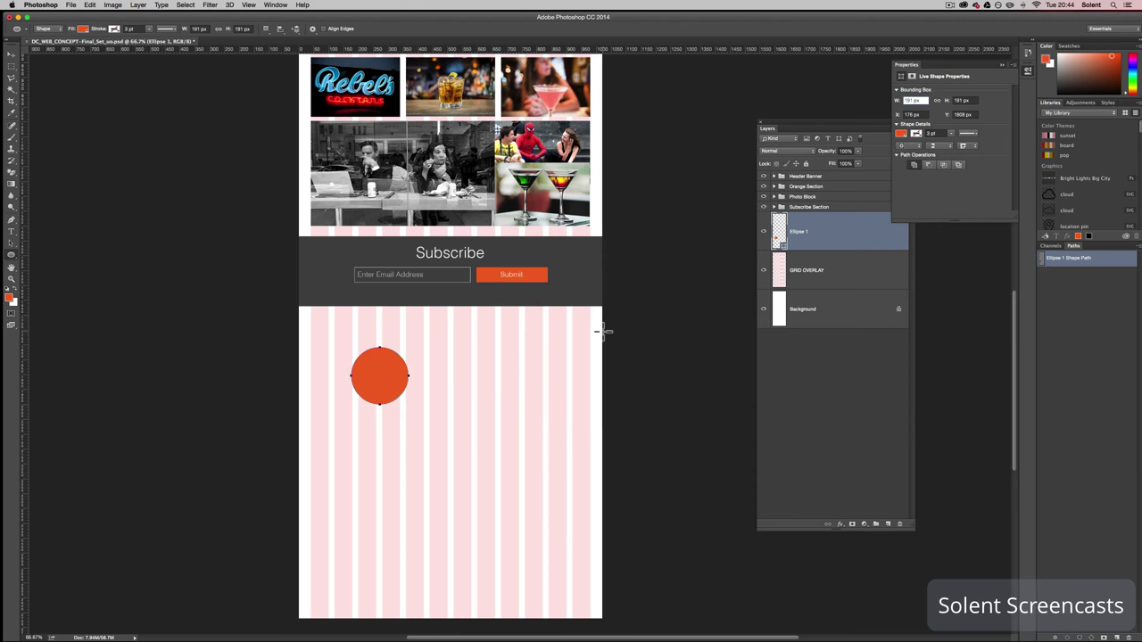
Step: Move the circle closer to the Subscribe section, to about X 124 px and Y 1752 px
left_click(11, 57)
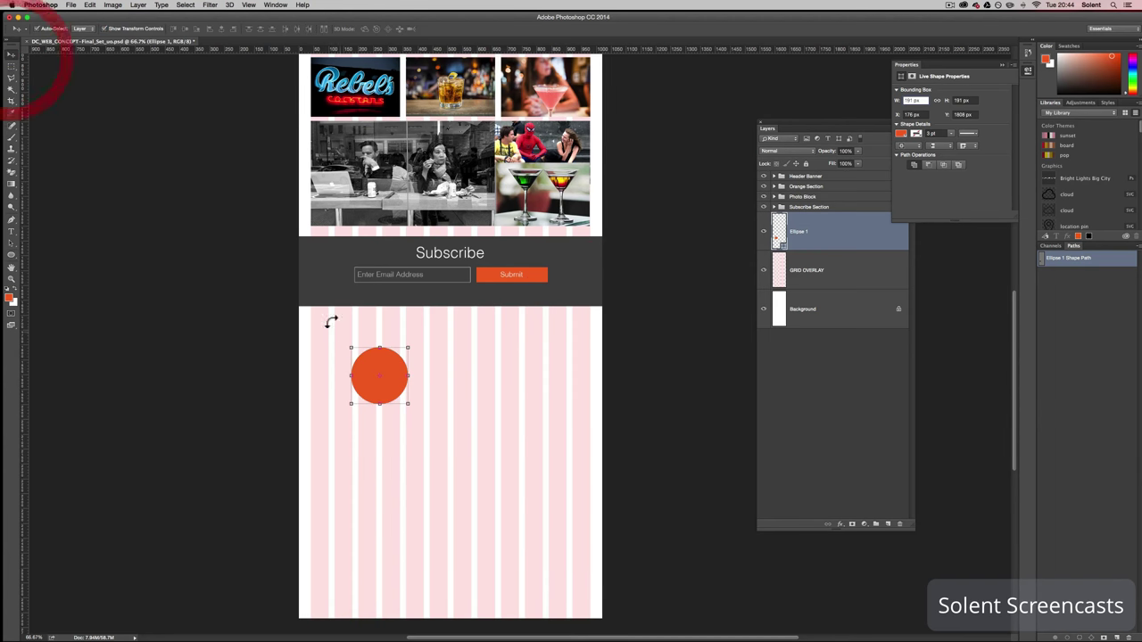
left_click_drag(390, 395, 370, 380)
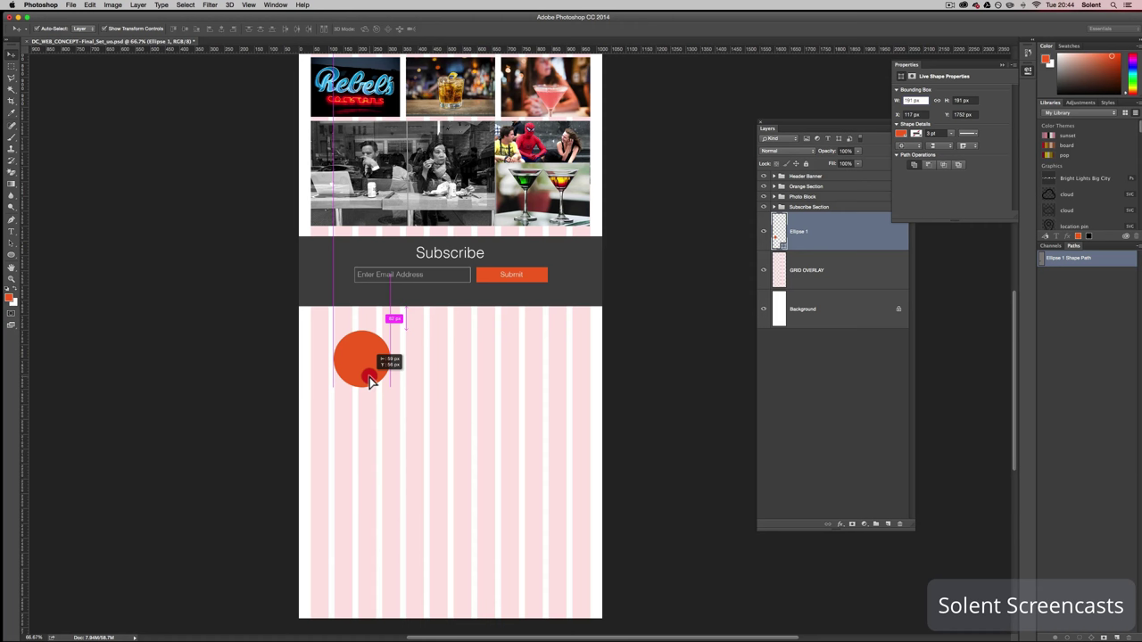
left_click_drag(370, 380, 375, 382)
Step: Fine-tune the circle's horizontal position against the grid columns to X 134 px
left_click(12, 279)
left_click(361, 370)
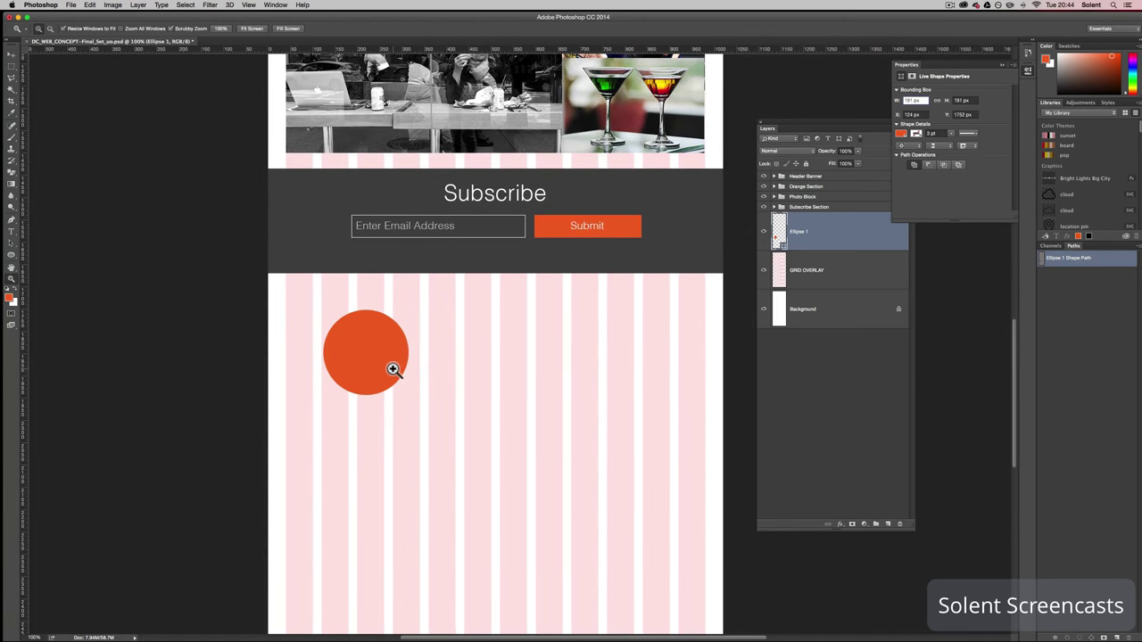
left_click(393, 369)
left_click(12, 55)
left_click_drag(349, 345, 356, 340)
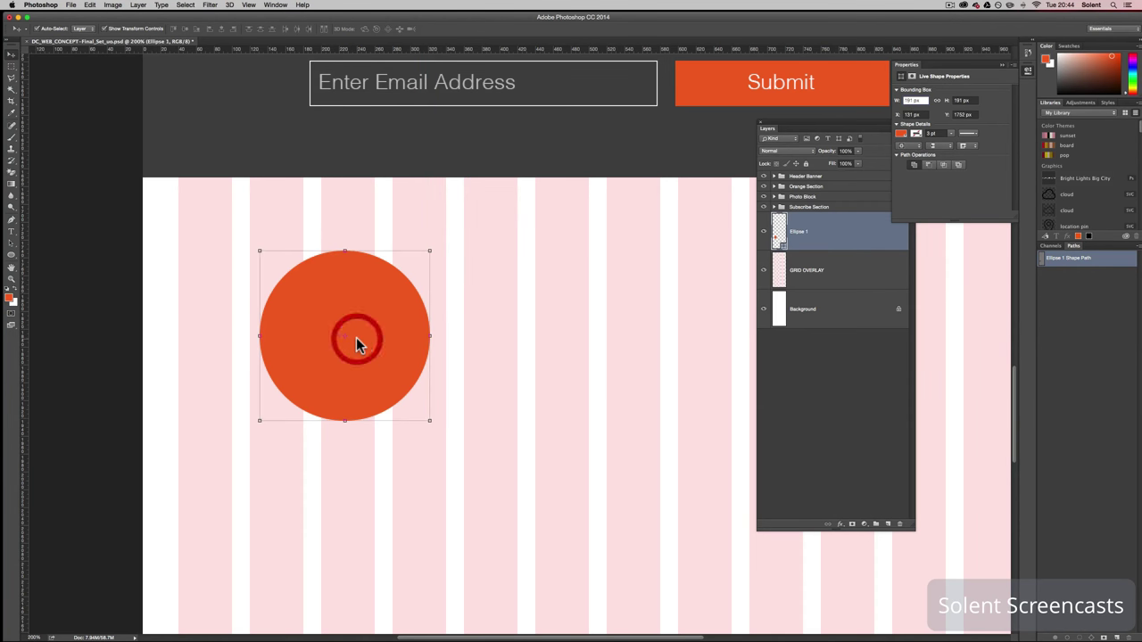
key("Right")
key("Right")
key("Right")
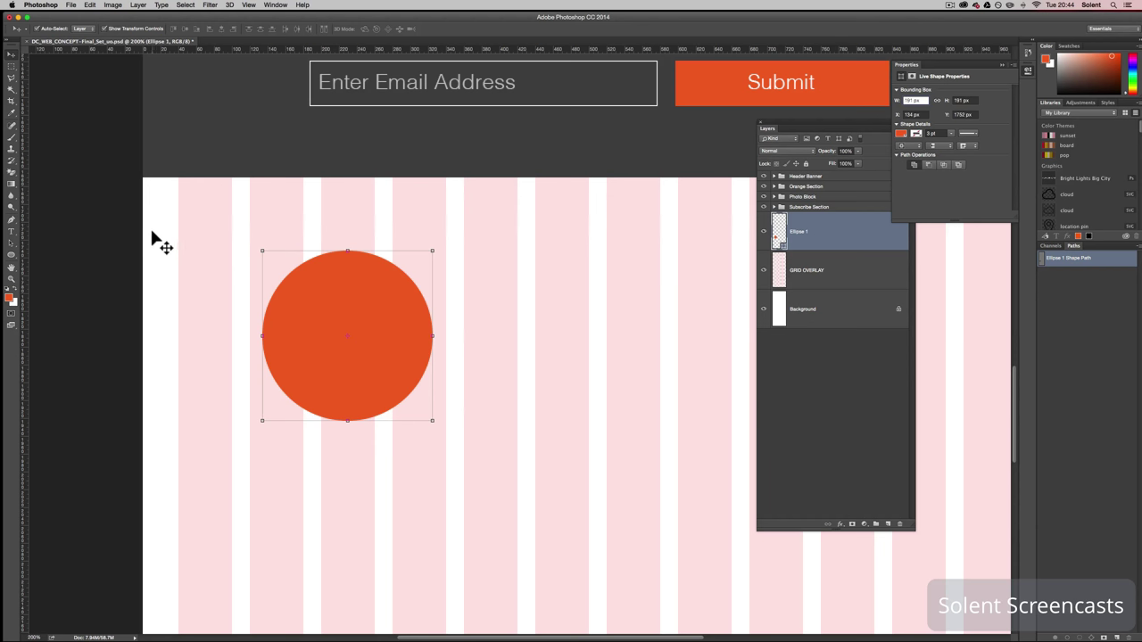
left_click(10, 256)
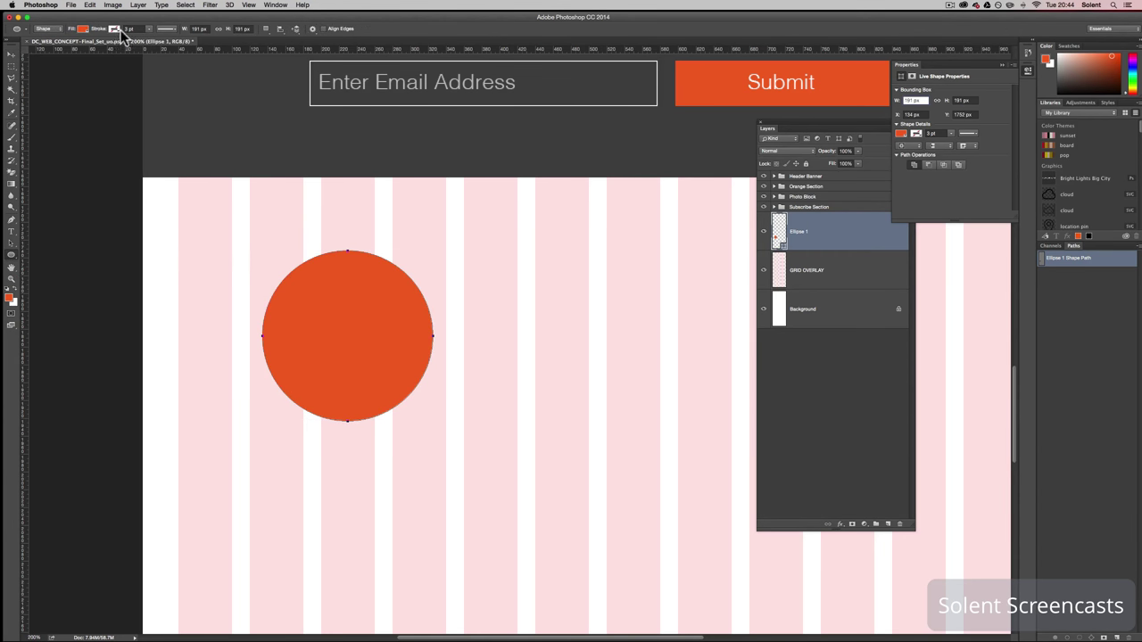
left_click(1002, 65)
left_click(1028, 70)
left_click(275, 5)
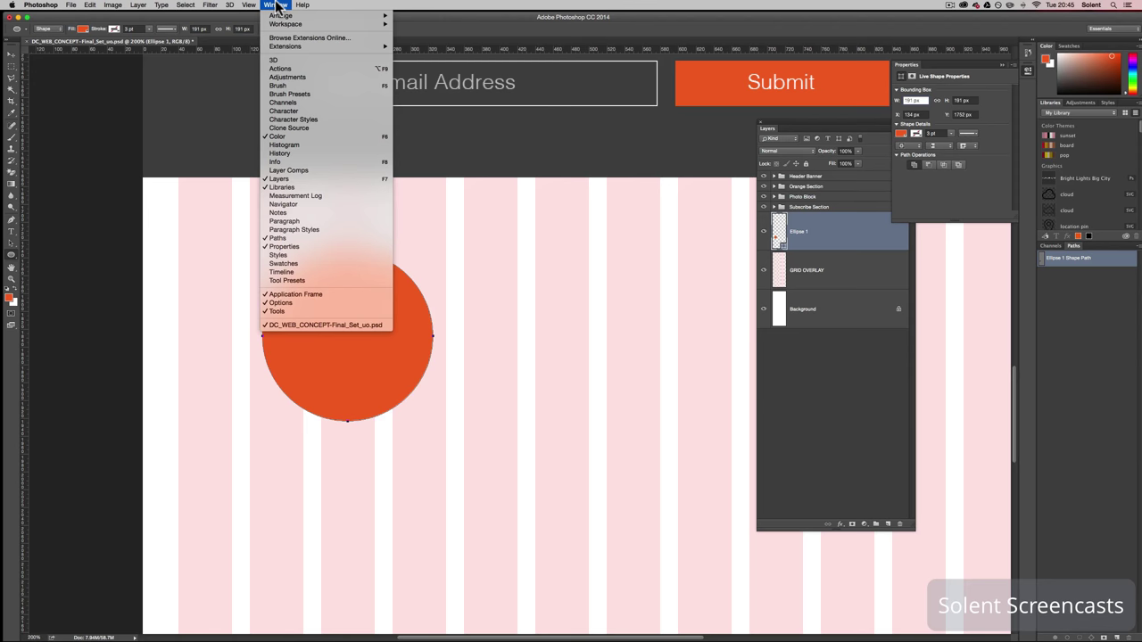
left_click(297, 247)
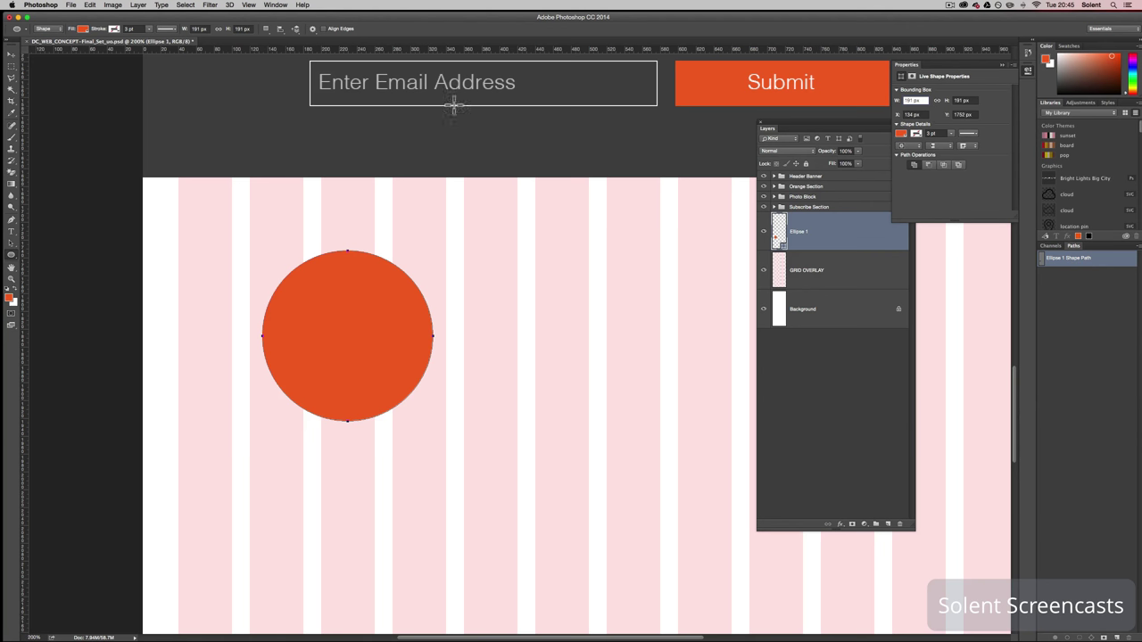
left_click(11, 243)
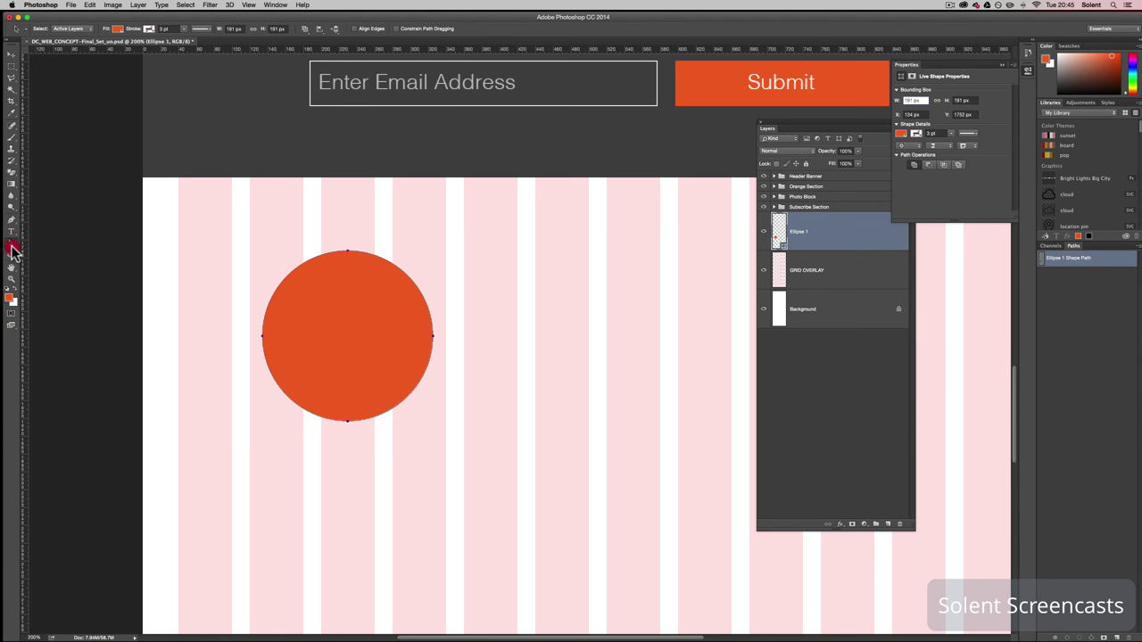
left_click(363, 339)
scroll(327, 161, "right", 5)
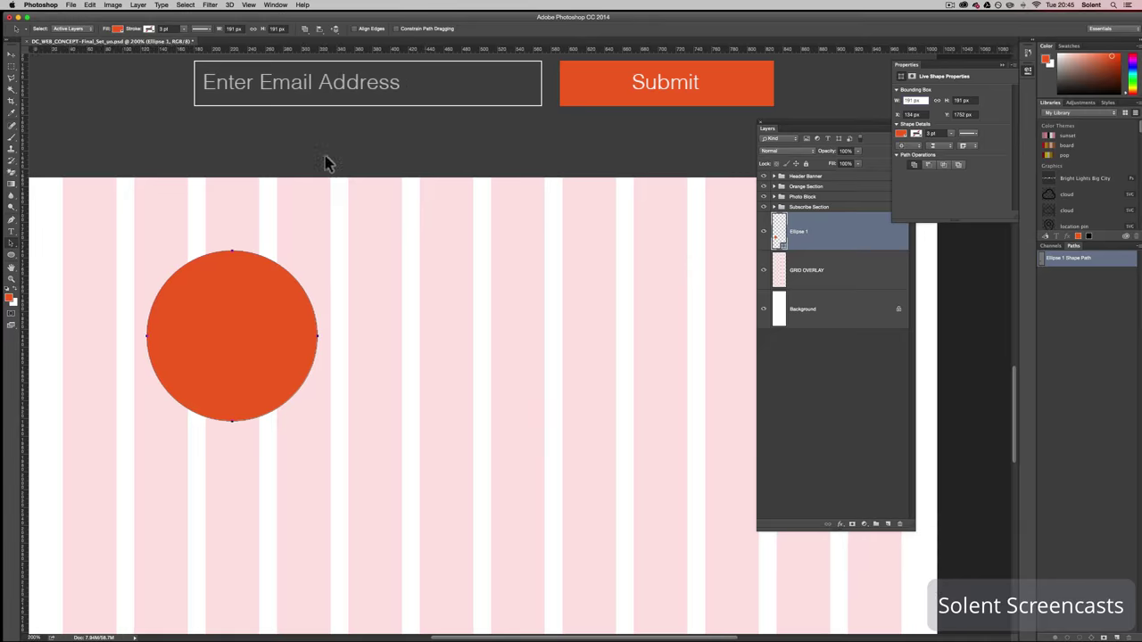
scroll(209, 176, "left", 5)
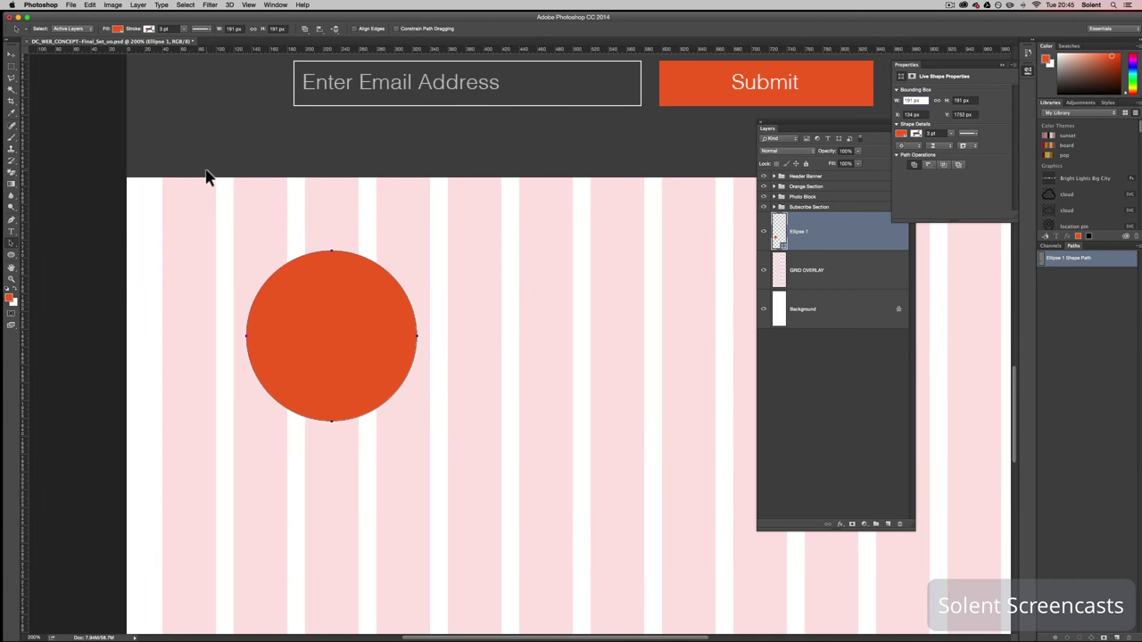
Step: Dock the floating Layers panel with the other panels and shift the circle to X 138 px
left_click(12, 54)
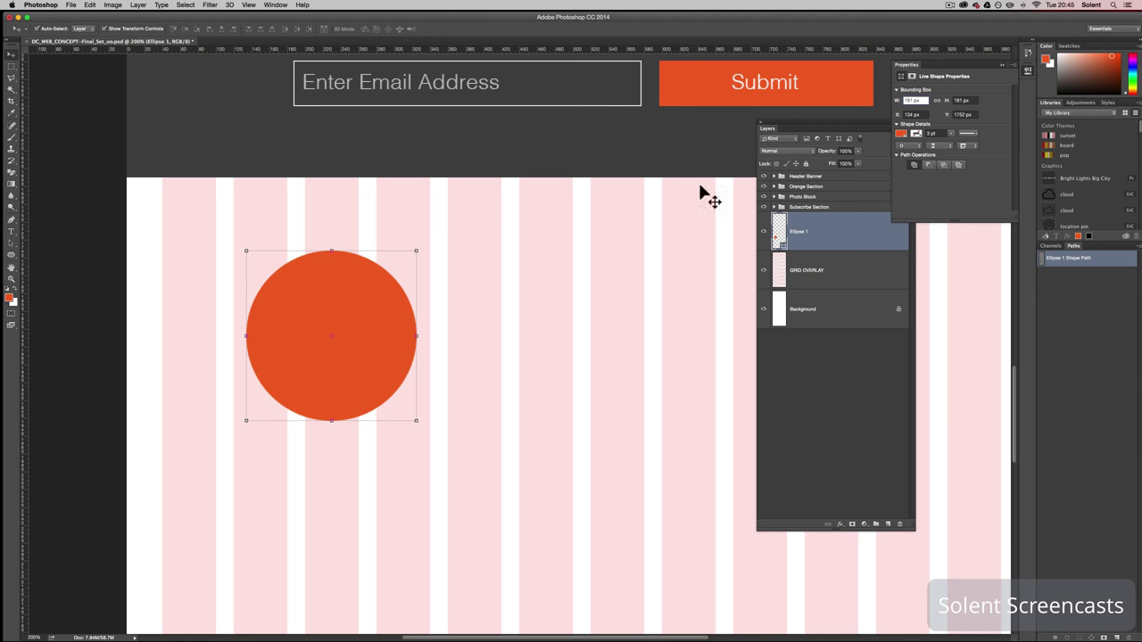
left_click_drag(765, 130, 1045, 255)
left_click_drag(397, 348, 400, 348)
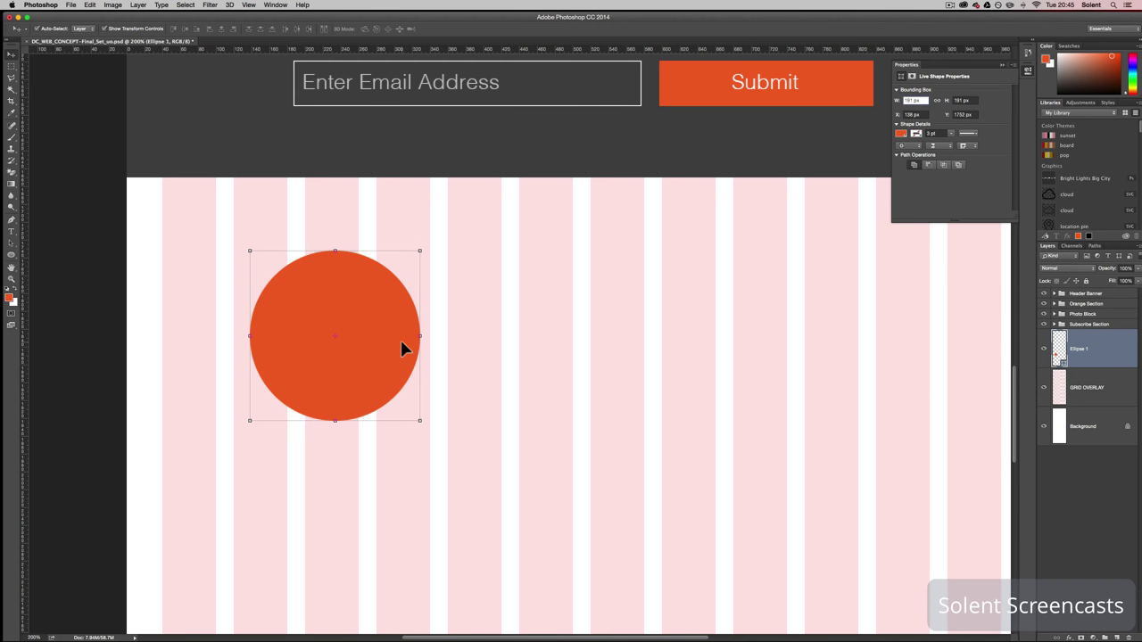
Step: Duplicate the circle to the right at the same height, placing the copy at about X 413 px
left_click(375, 342)
left_click_drag(374, 342, 595, 342)
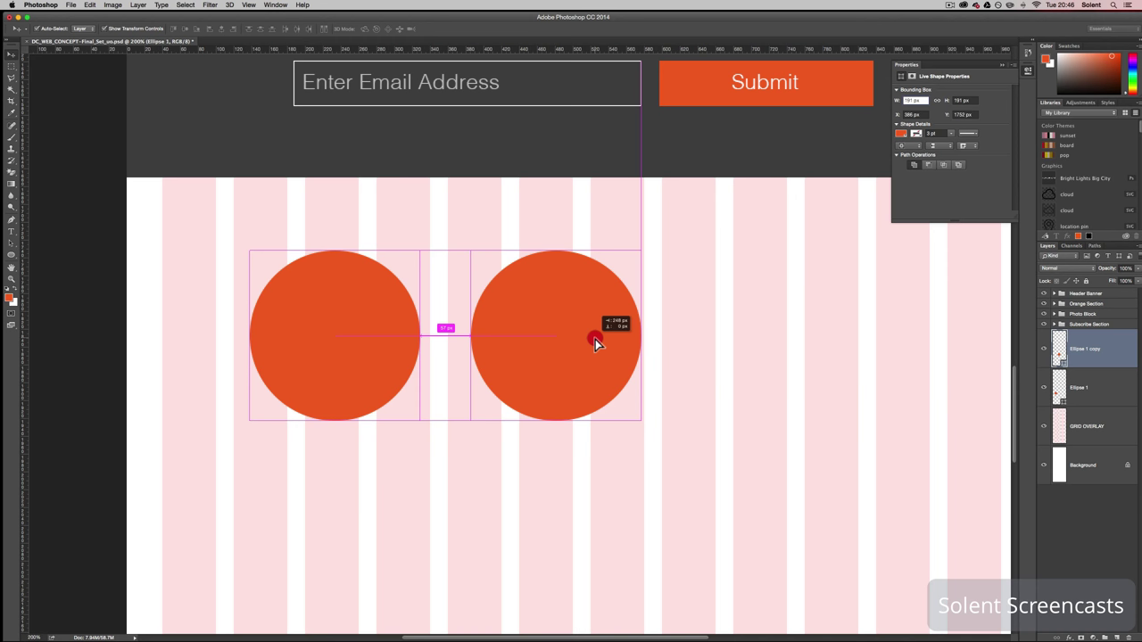
left_click_drag(595, 341, 620, 341)
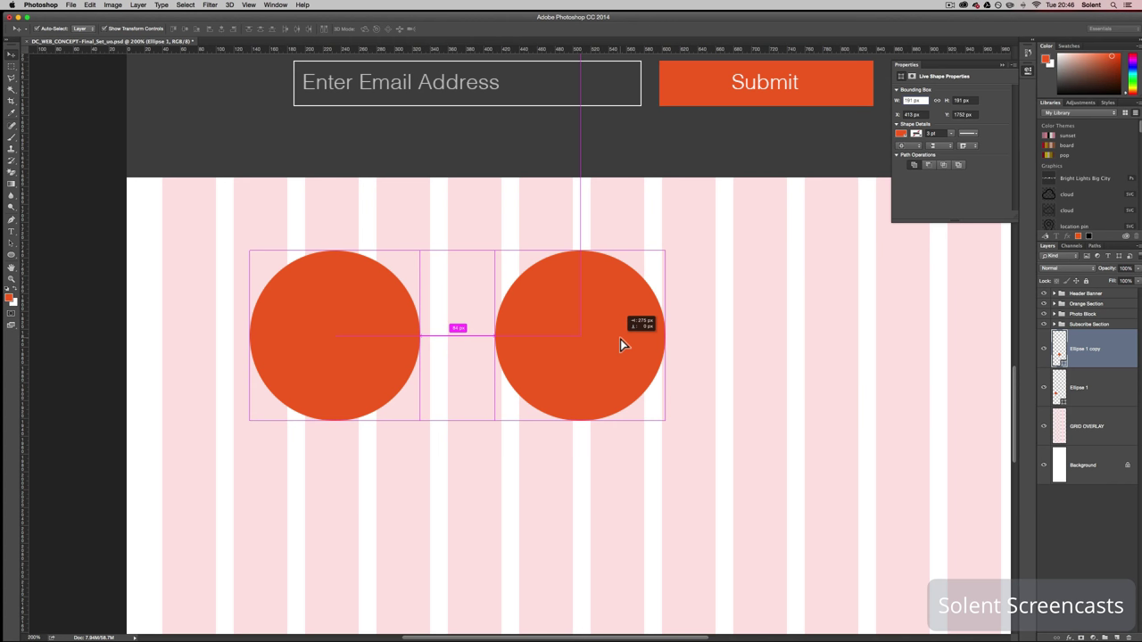
left_click_drag(620, 339, 619, 337)
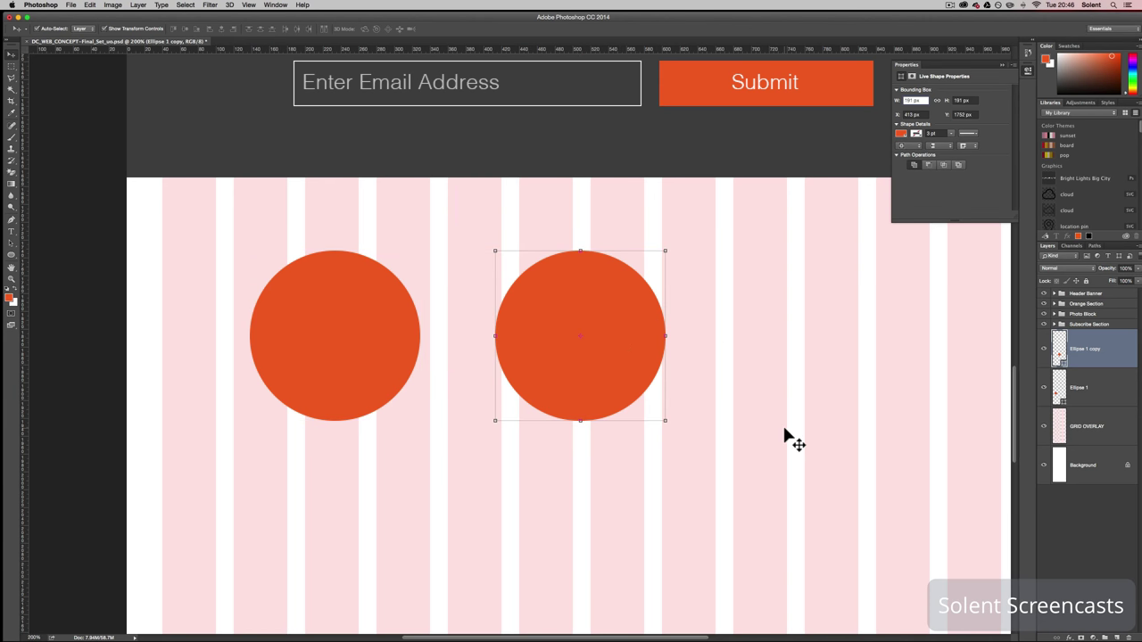
Step: Duplicate the second circle to the right at the same height, placing the third at about X 695 px
scroll(790, 441, "right", 5)
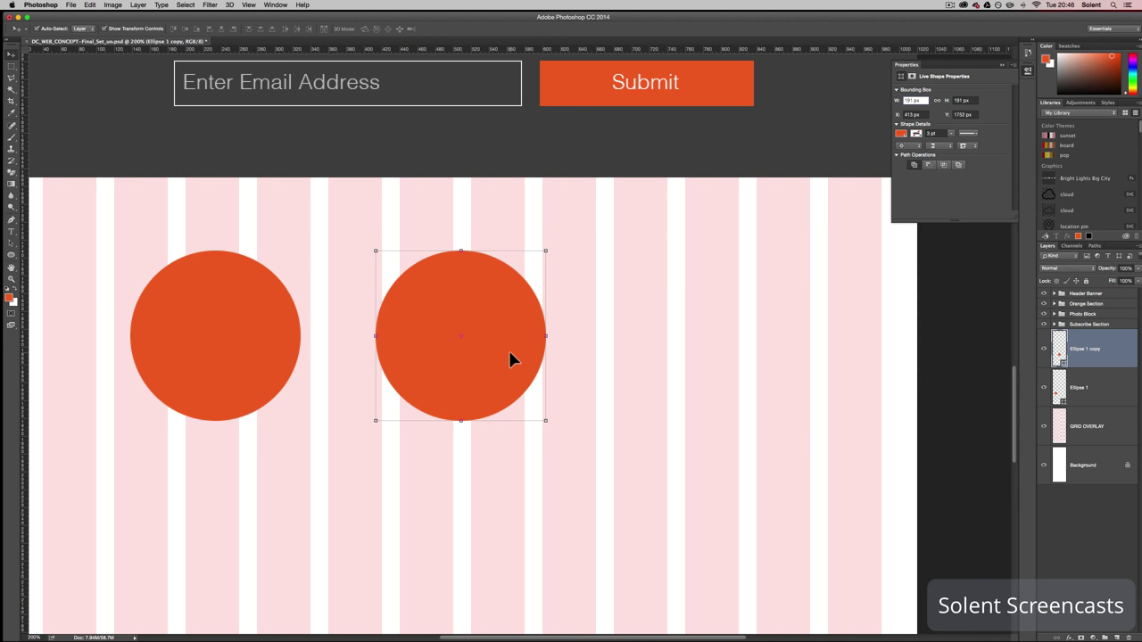
left_click(511, 353)
left_click_drag(511, 355, 762, 364)
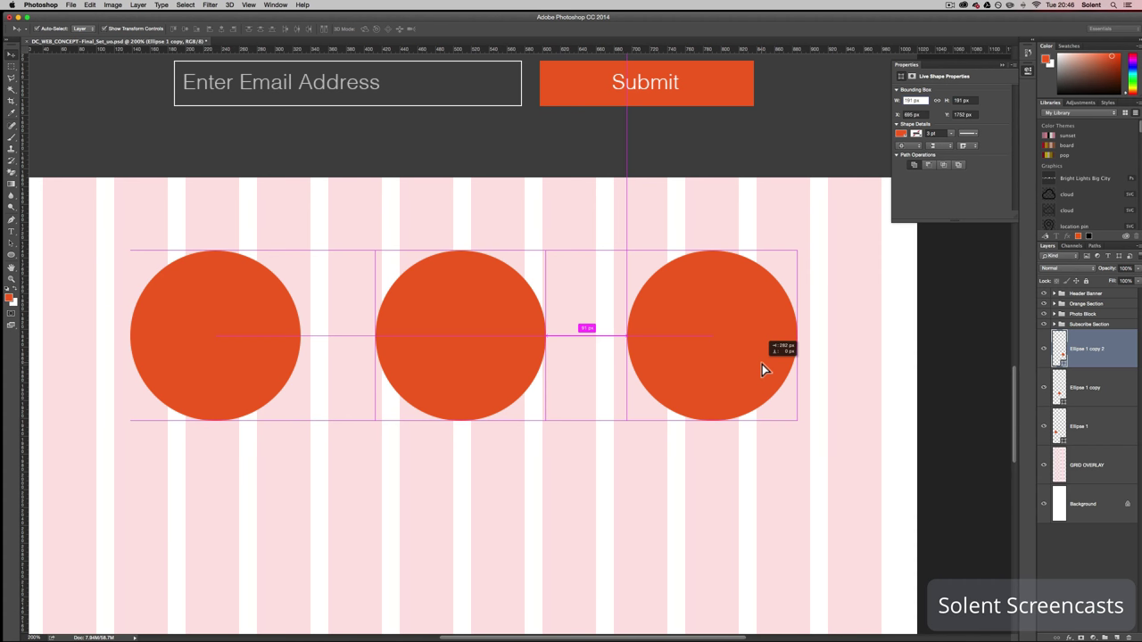
left_click_drag(761, 364, 762, 364)
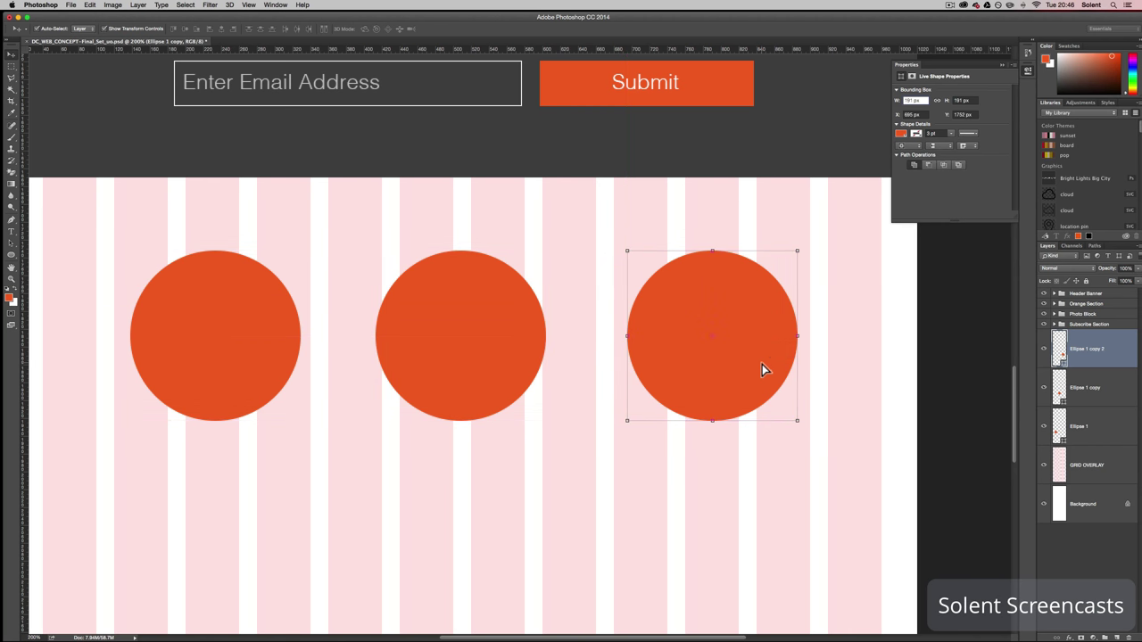
left_click_drag(256, 363, 262, 357)
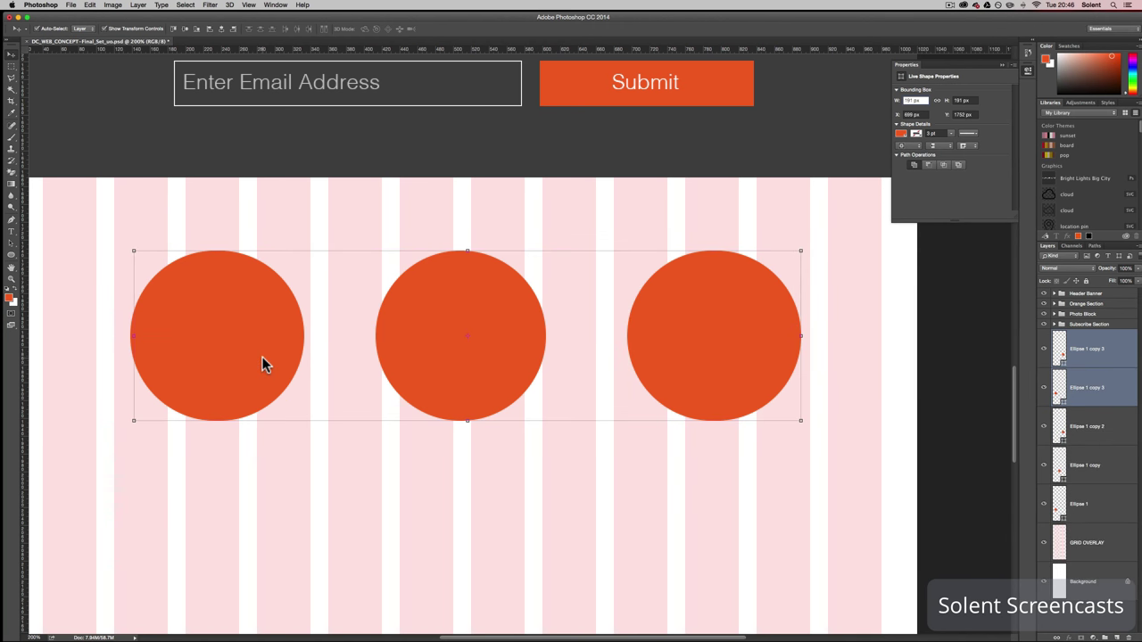
key("super+z")
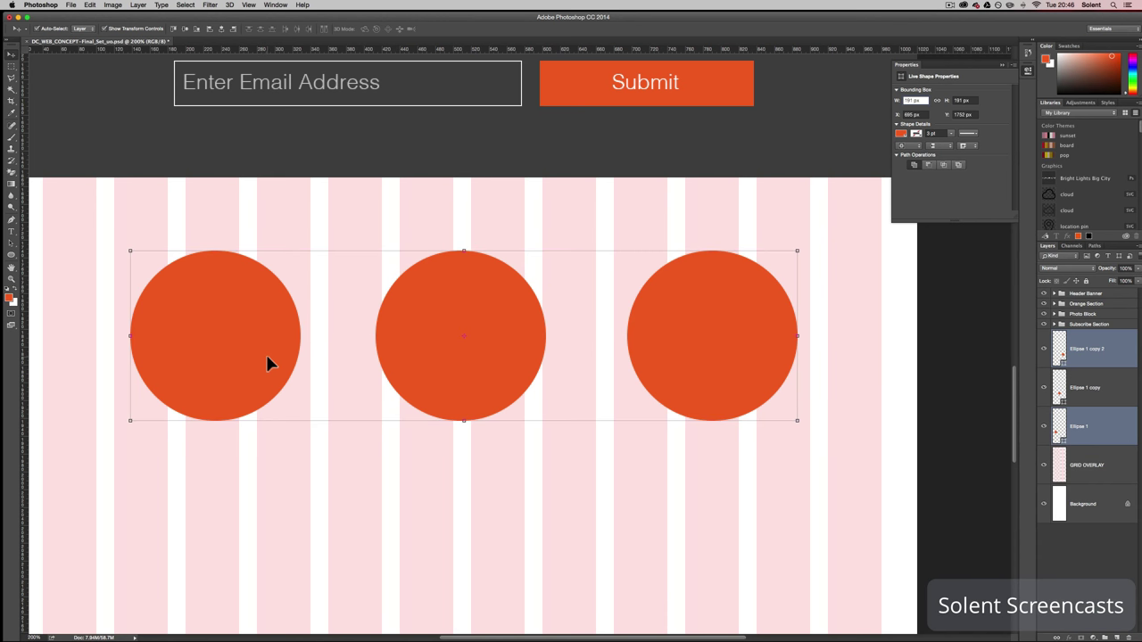
left_click(284, 474)
left_click(275, 379)
left_click_drag(274, 378, 271, 375)
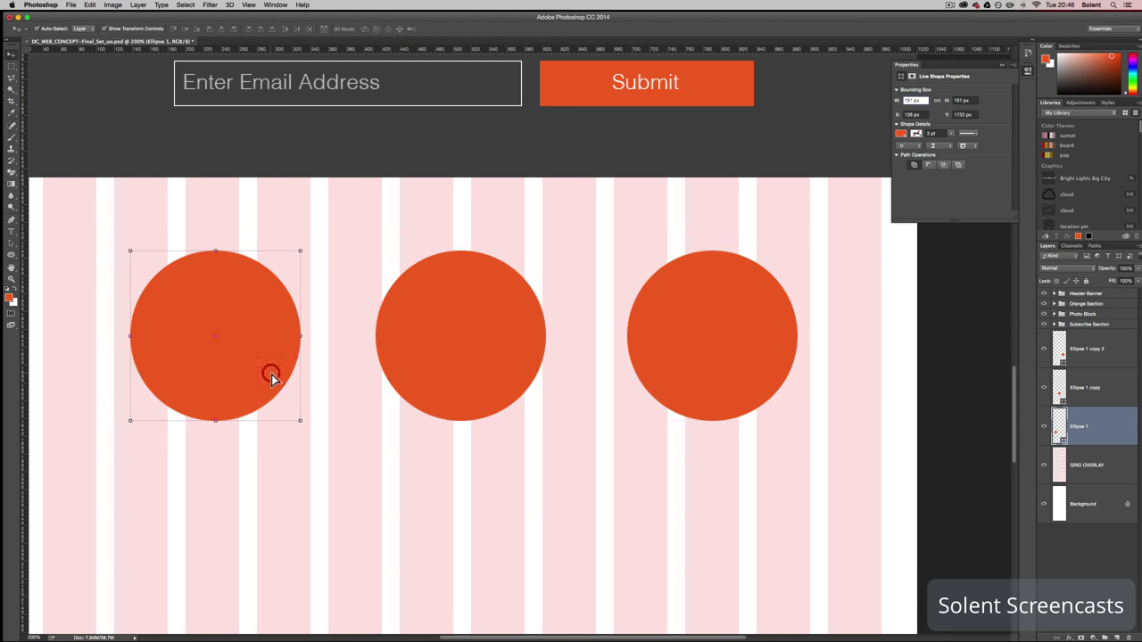
Step: Distribute the three circles evenly by their horizontal centres and nudge them together 2 px left to X 136 px
left_click(738, 411)
left_click(488, 392, "shift")
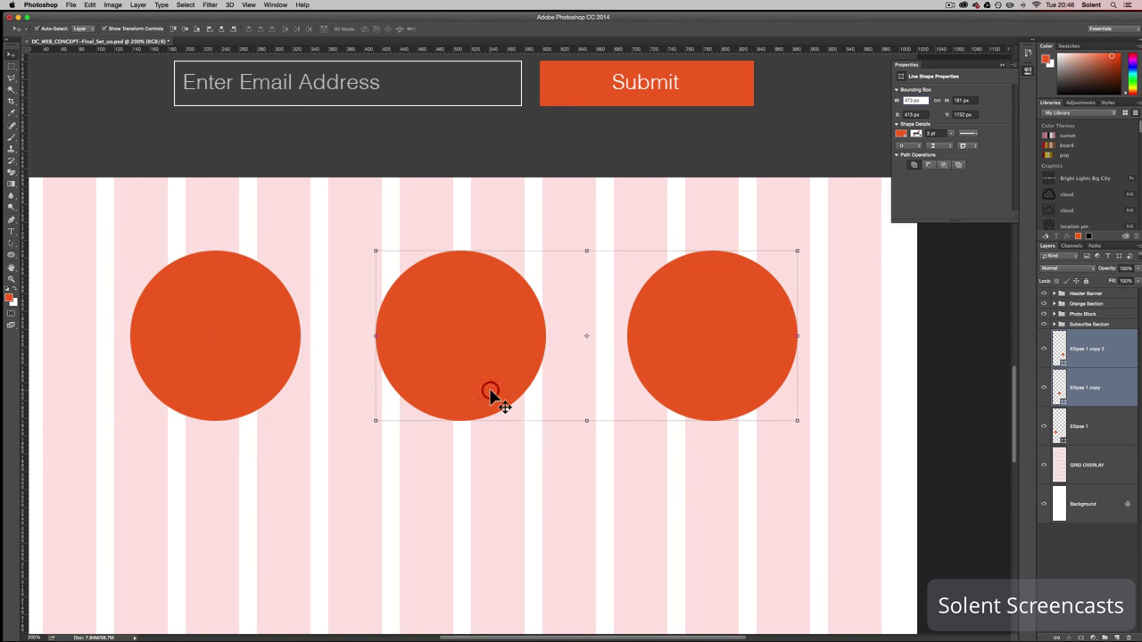
left_click(259, 379, "shift")
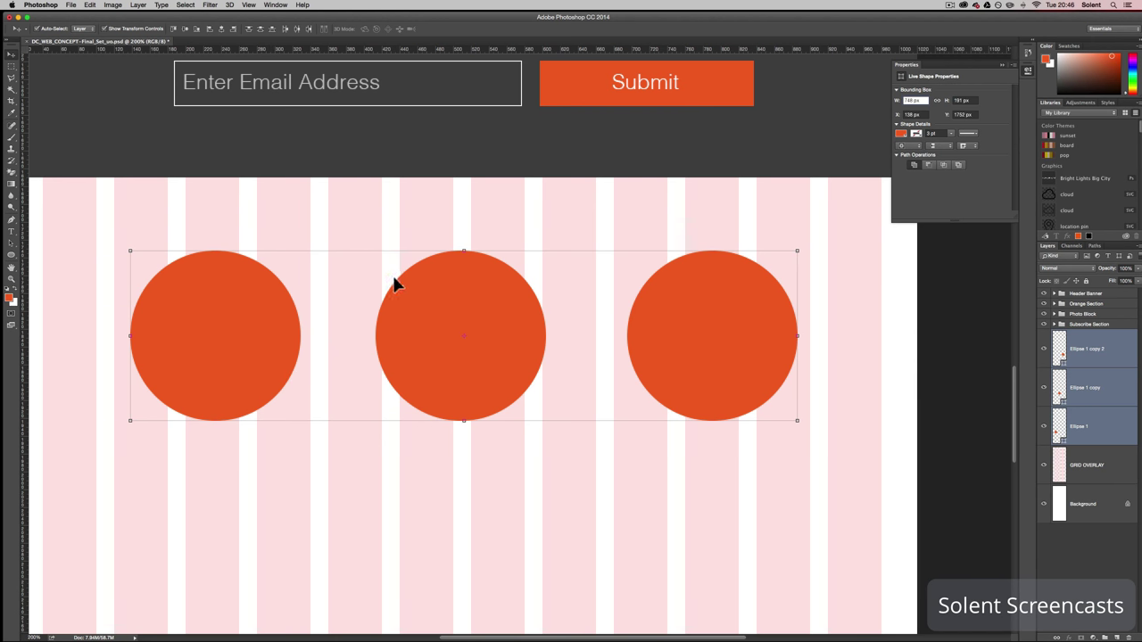
left_click(298, 30)
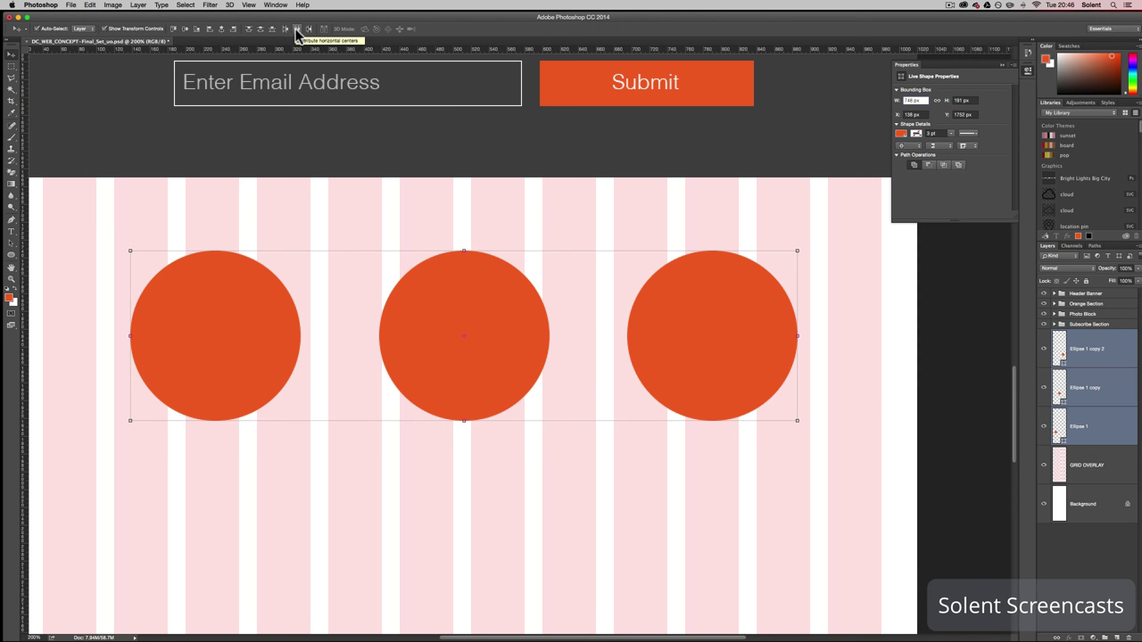
key("Left")
key("Left")
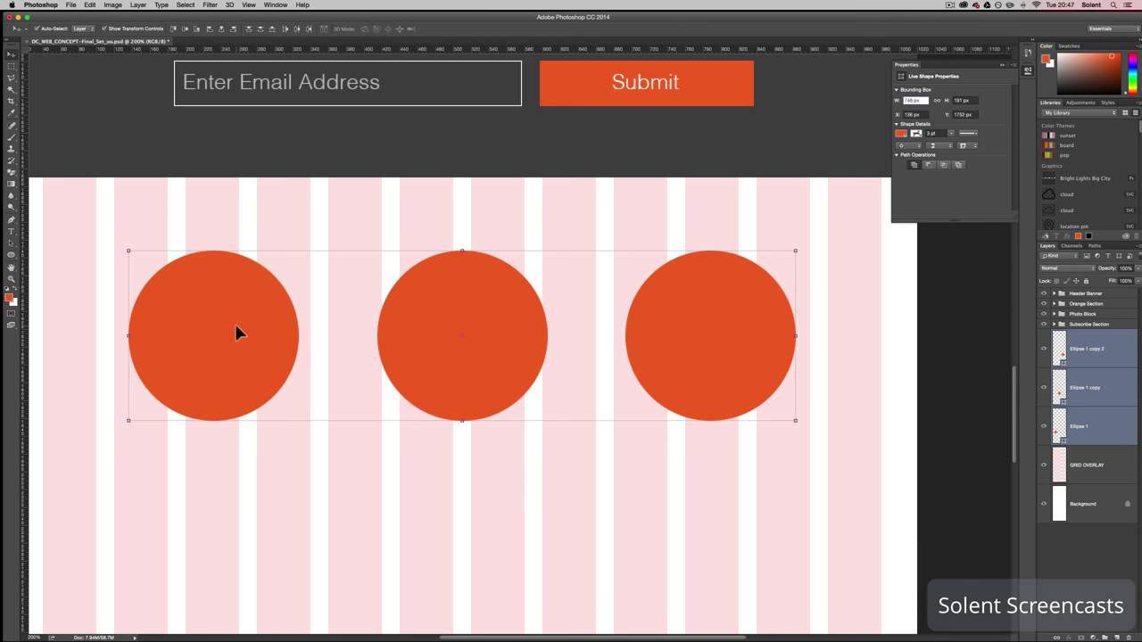
Step: Rename the right circle's layer as Ellipse 3 and the middle circle's layer as Ellipse 2
left_click_drag(548, 48, 561, 7)
double_click(1095, 350)
left_click_drag(1090, 349, 1112, 348)
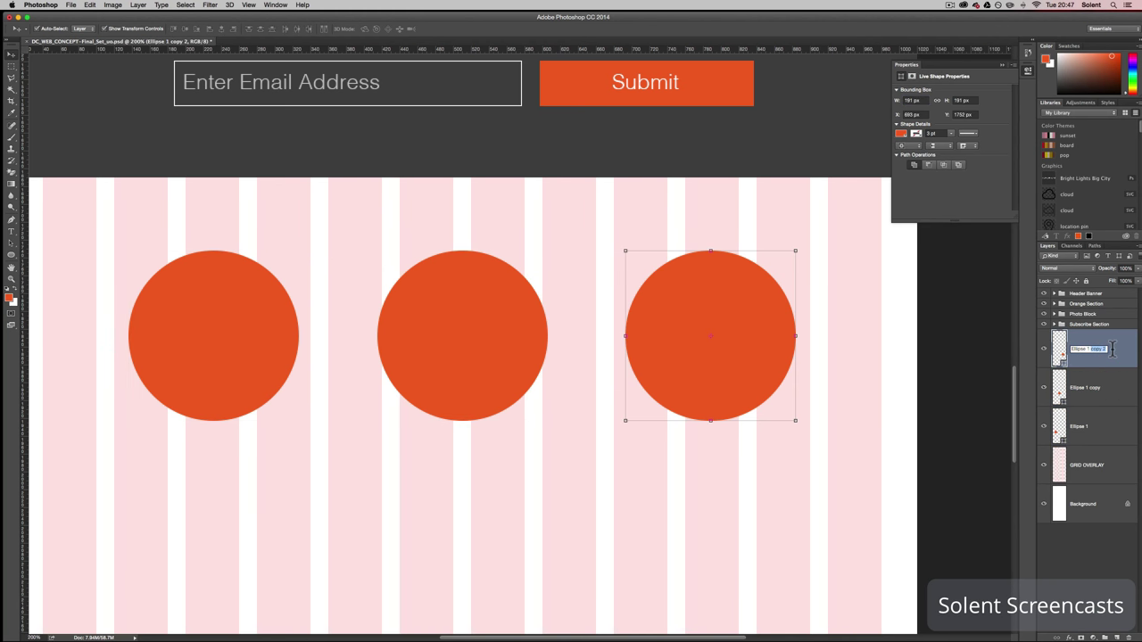
key("BackSpace")
type("3")
double_click(1099, 387)
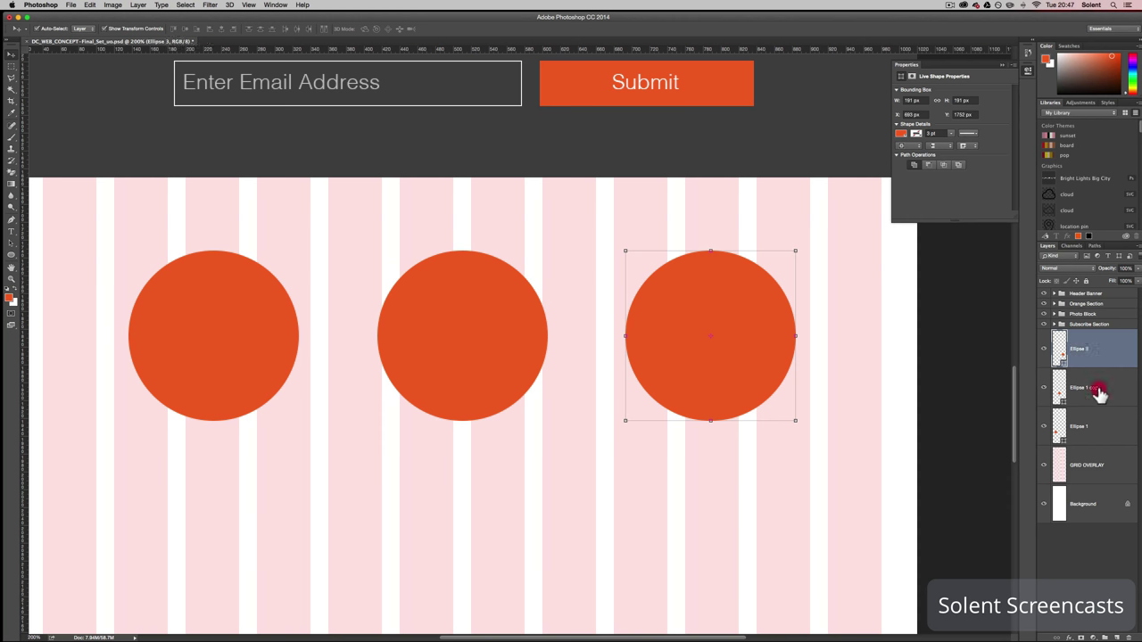
type("Ellipse 2")
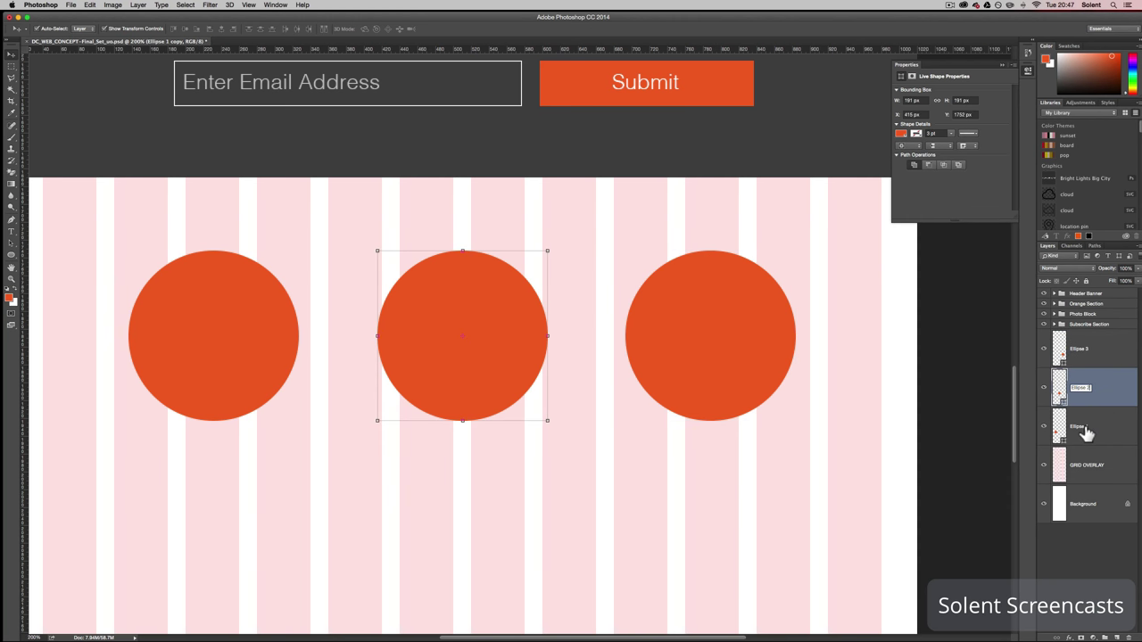
key("Return")
Step: Reorder the circle layers from top to bottom as Ellipse 1, Ellipse 2, Ellipse 3, checking them by toggling visibility
left_click_drag(1061, 435, 1058, 331)
left_click_drag(1060, 406, 1046, 373)
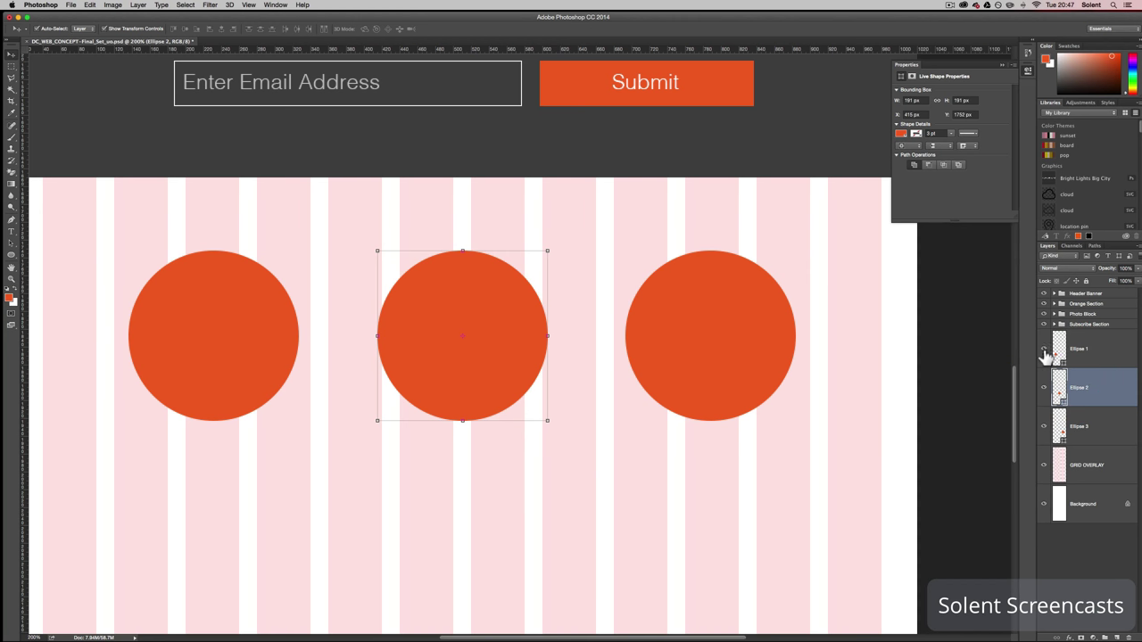
left_click(1044, 349)
left_click(1043, 348)
left_click(1044, 387)
left_click(1044, 387)
Step: Group the three Ellipse layers into a new group named Hand Plane section
left_click(1059, 357)
left_click(1062, 384, "shift")
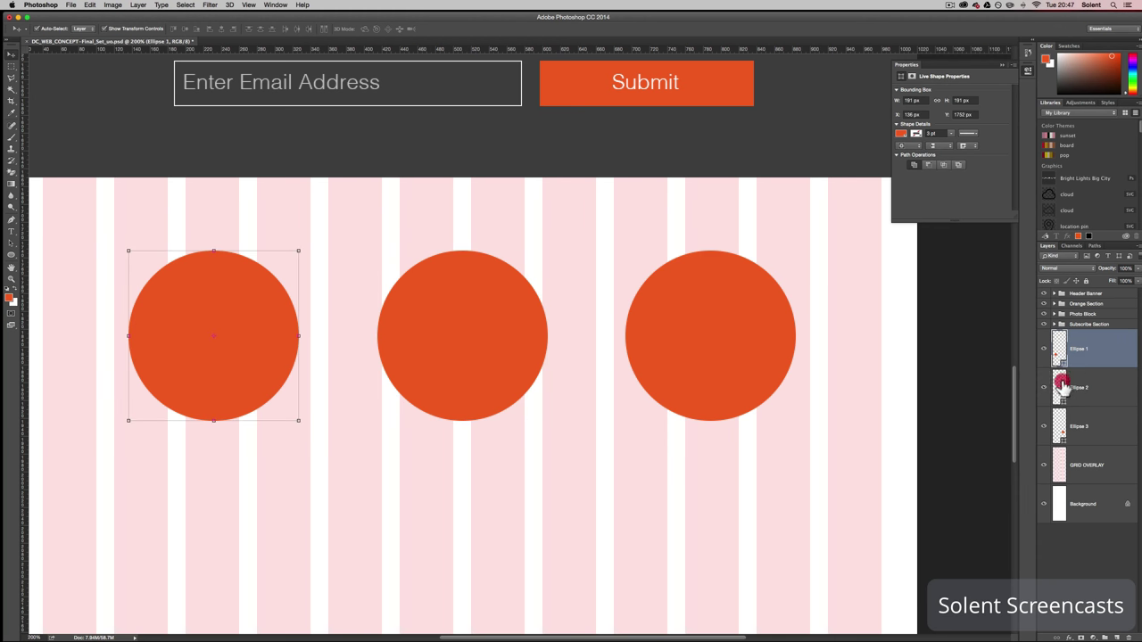
left_click(1061, 421, "shift")
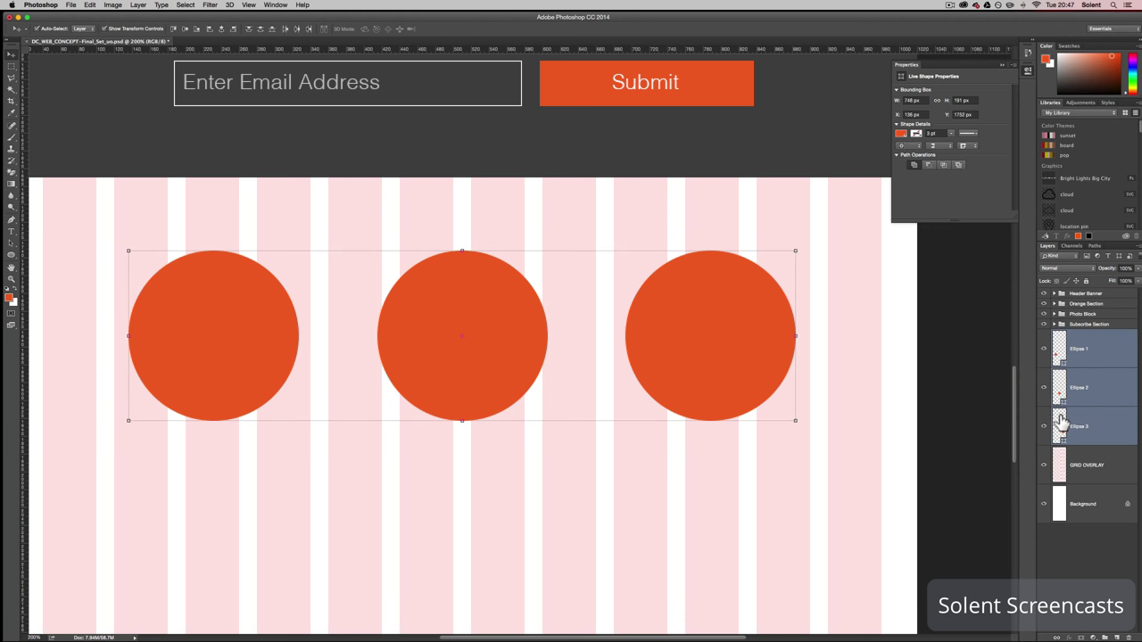
left_click(1135, 246)
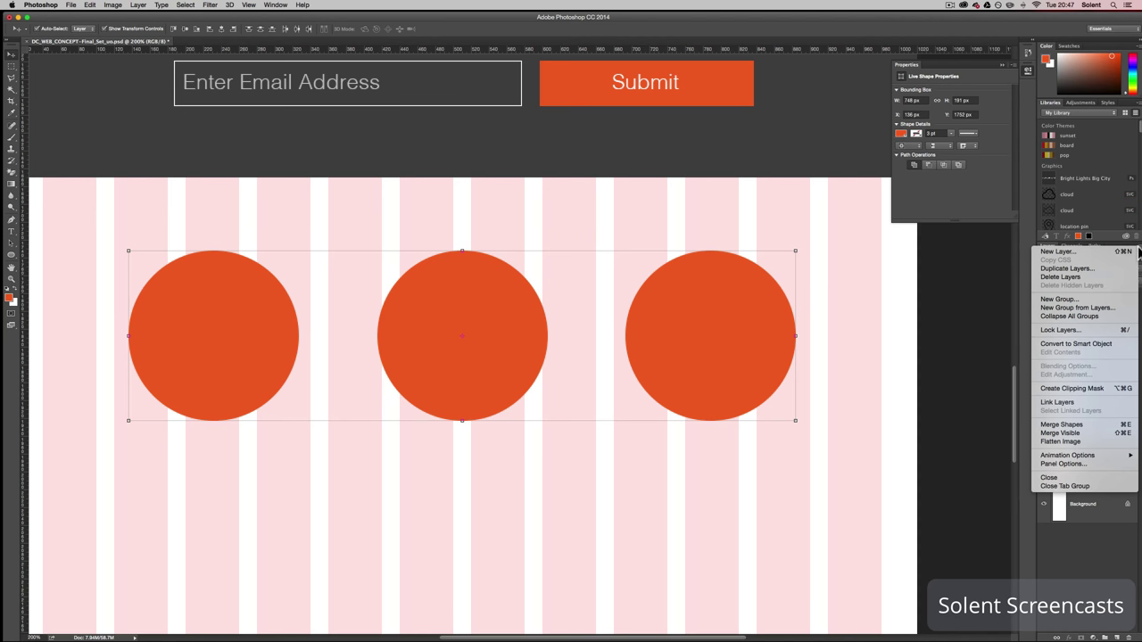
left_click(1097, 308)
left_click(438, 287)
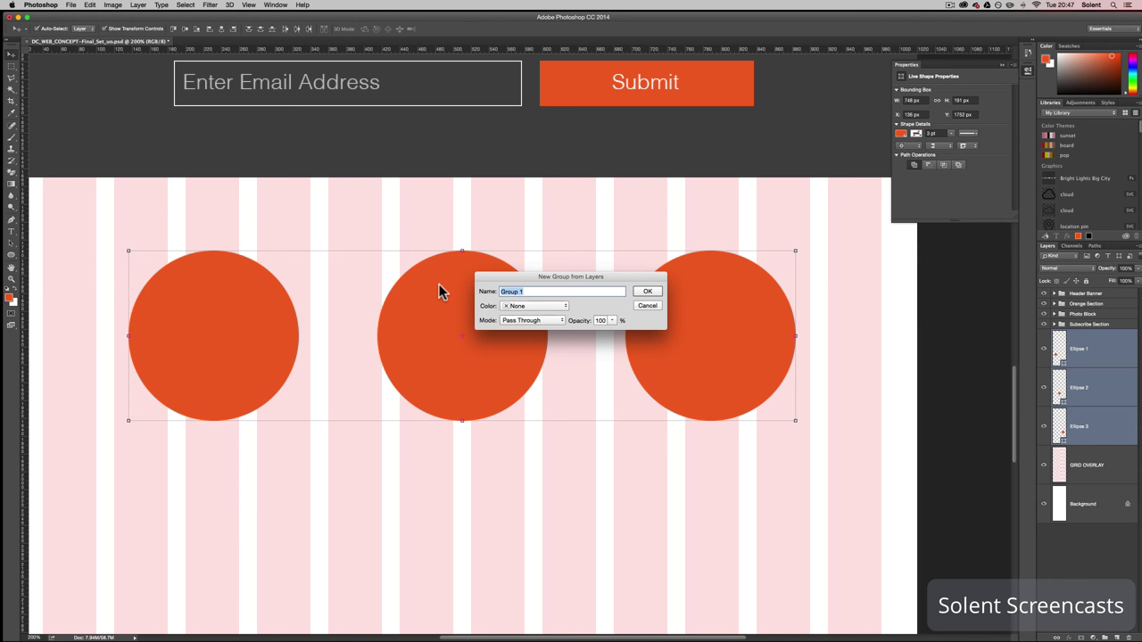
type("Hand Plane section")
left_click(648, 290)
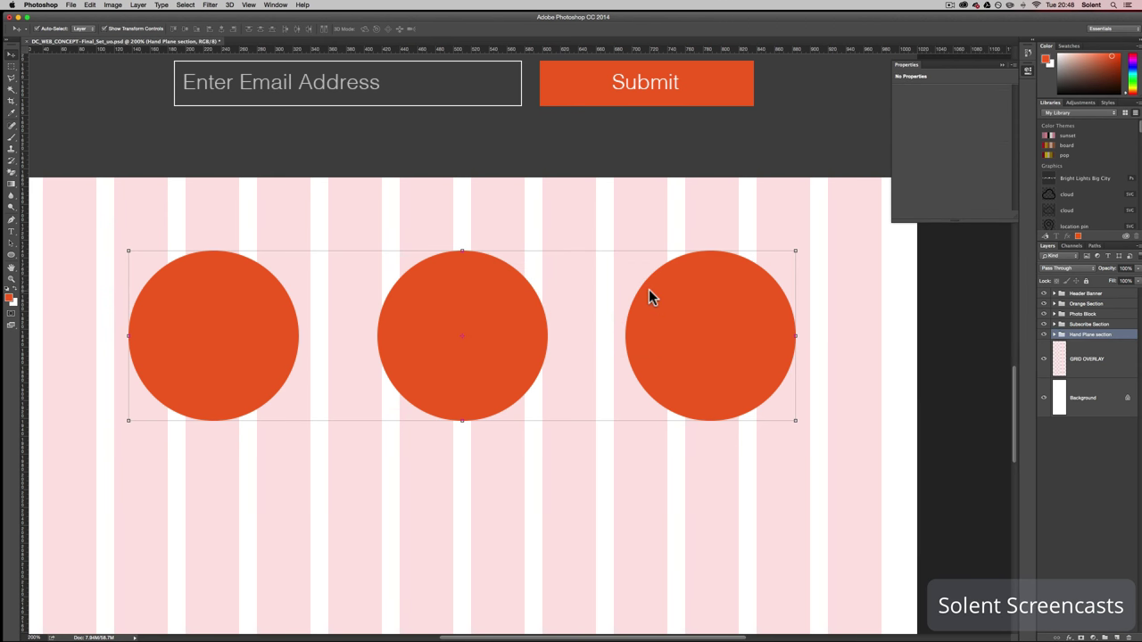
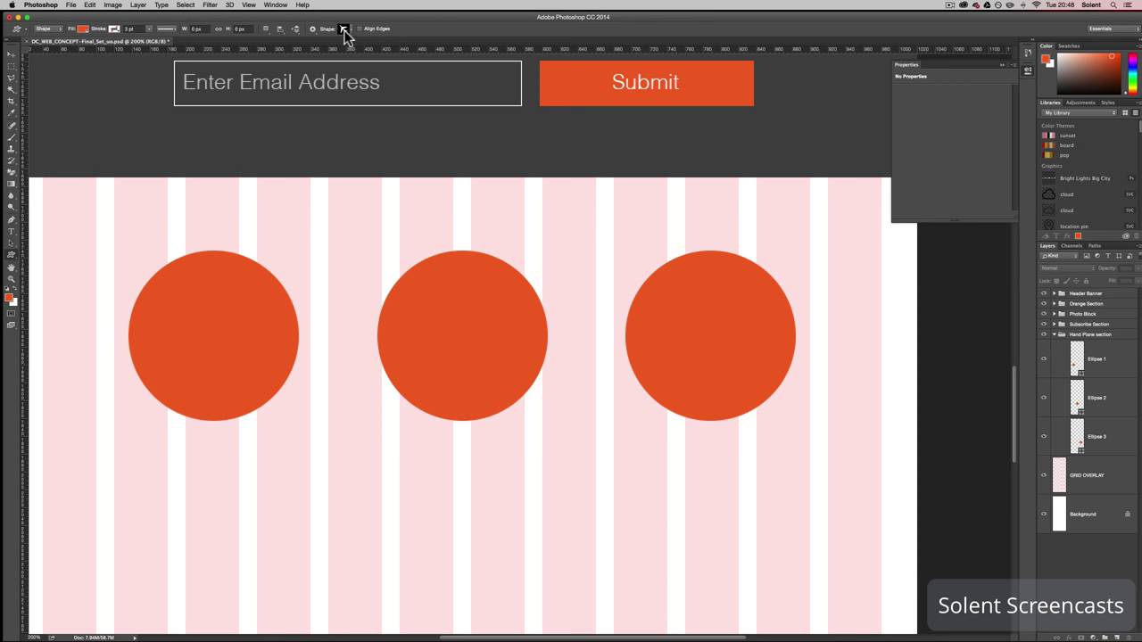
Step: Replace the current custom shape presets with the All set
left_click(348, 28)
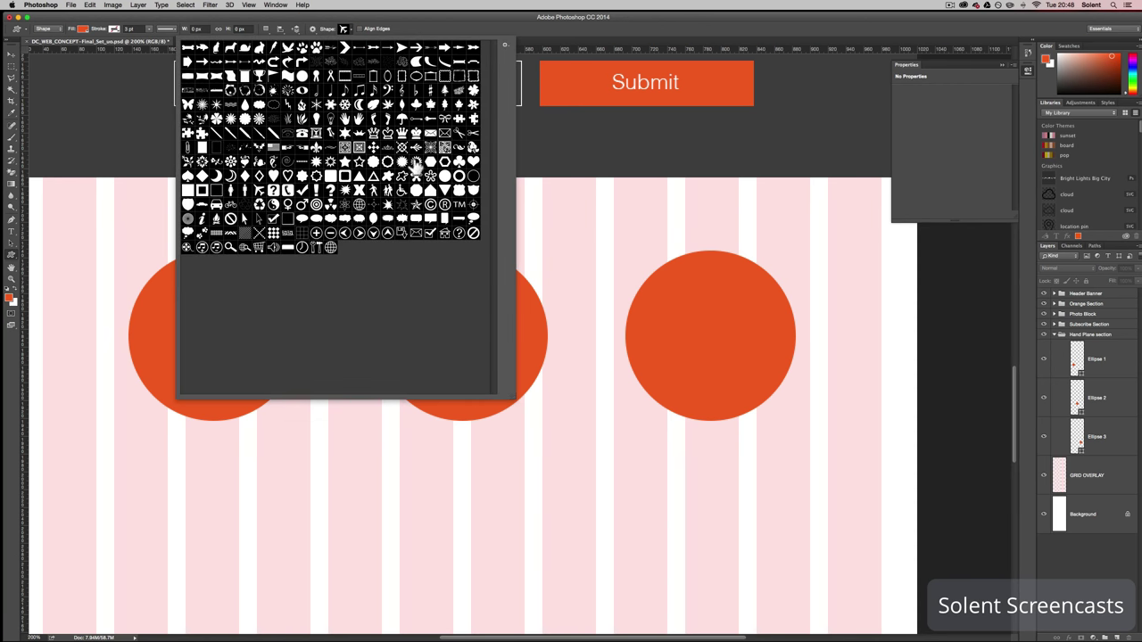
left_click(505, 45)
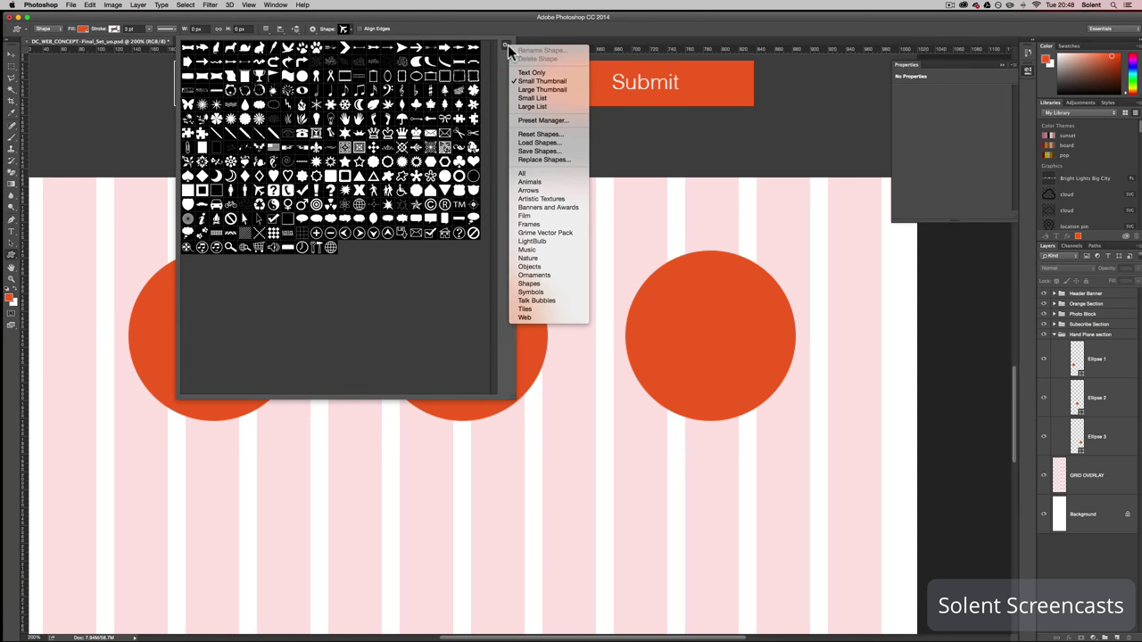
left_click(559, 174)
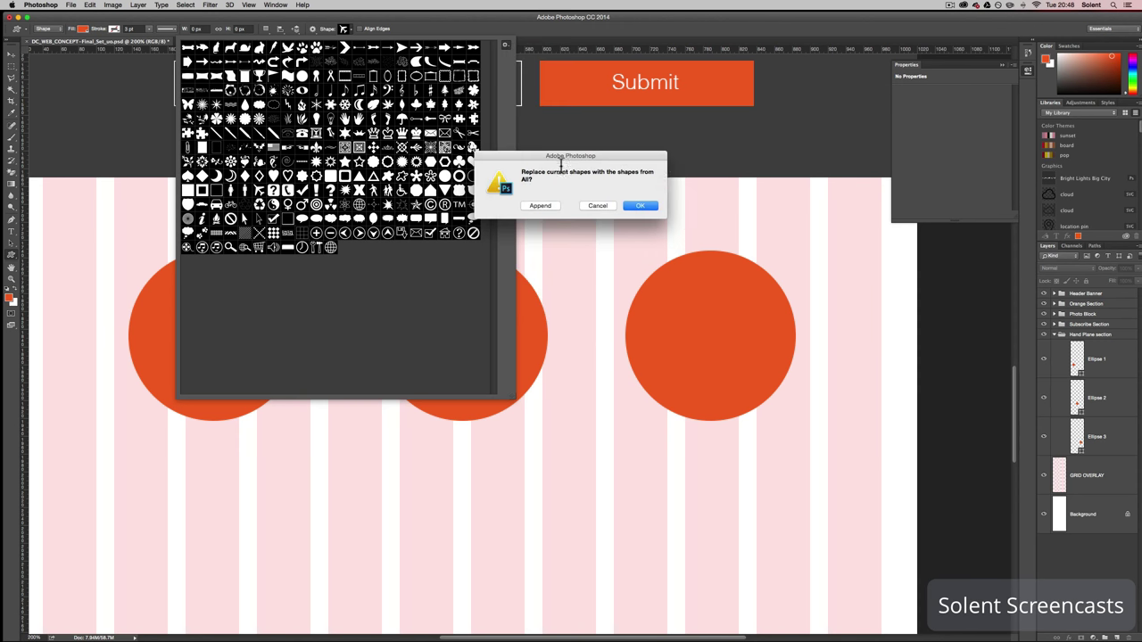
left_click(638, 206)
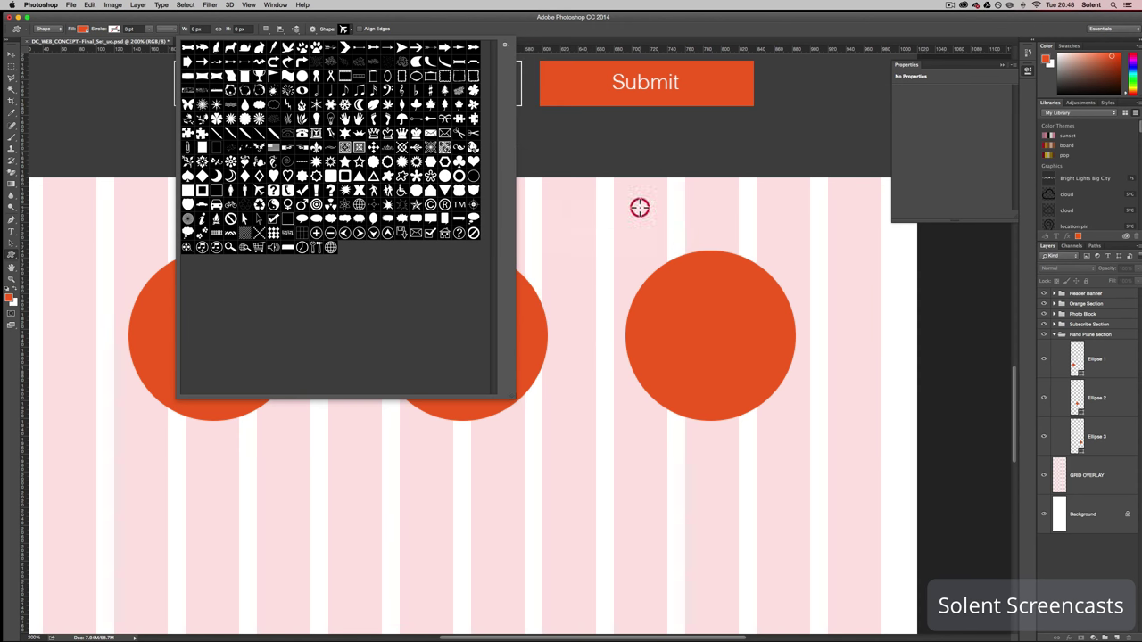
Step: Place the airplane custom shape at 100 × 100 px on the right circle
double_click(259, 189)
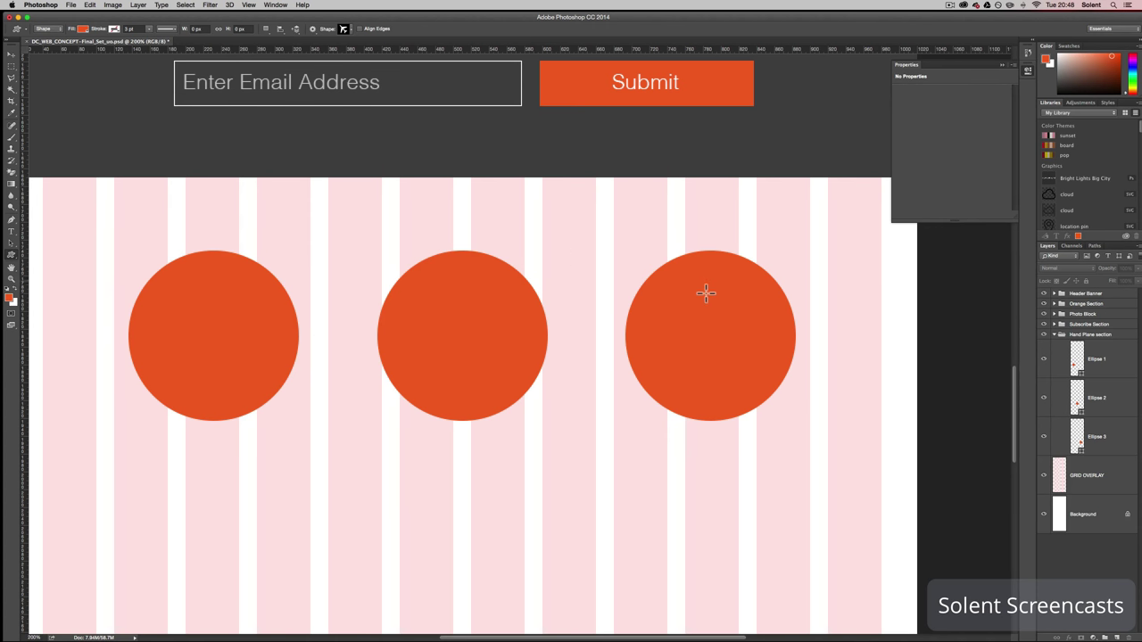
left_click(682, 314)
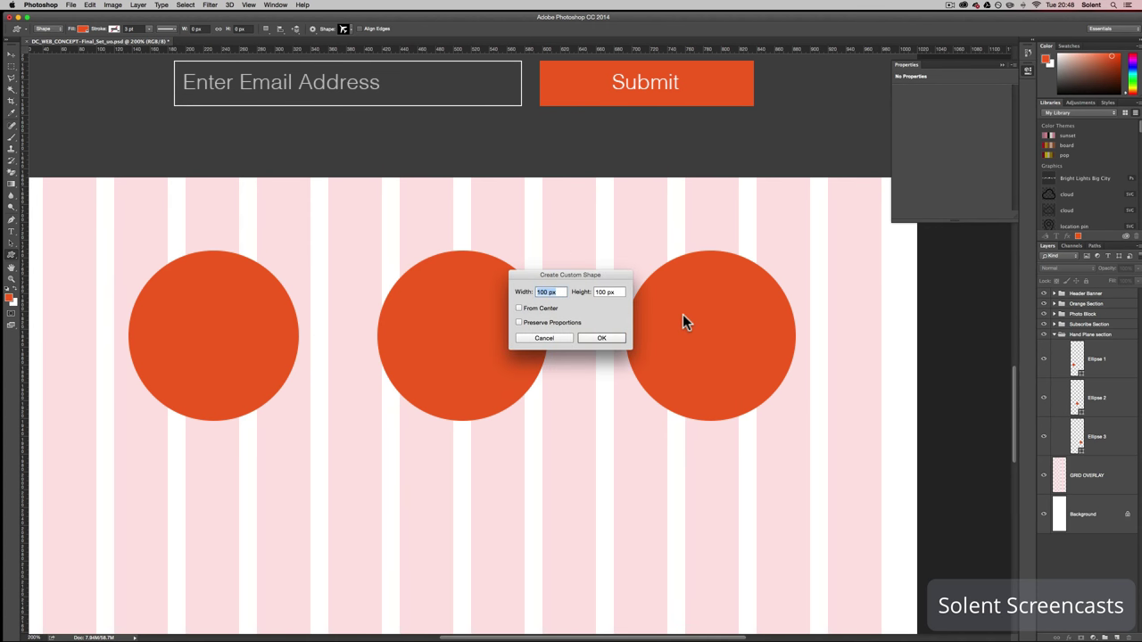
left_click(594, 339)
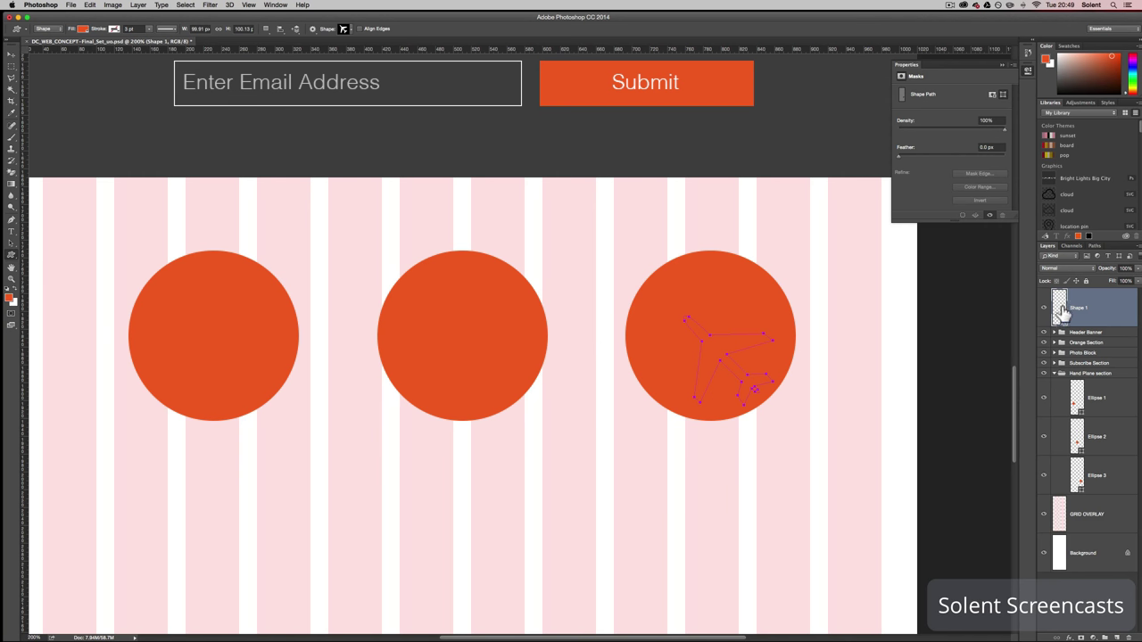
Step: Move the airplane shape's layer to the top of the Hand Plane section group and fill the shape with white
left_click_drag(1061, 310, 1082, 384)
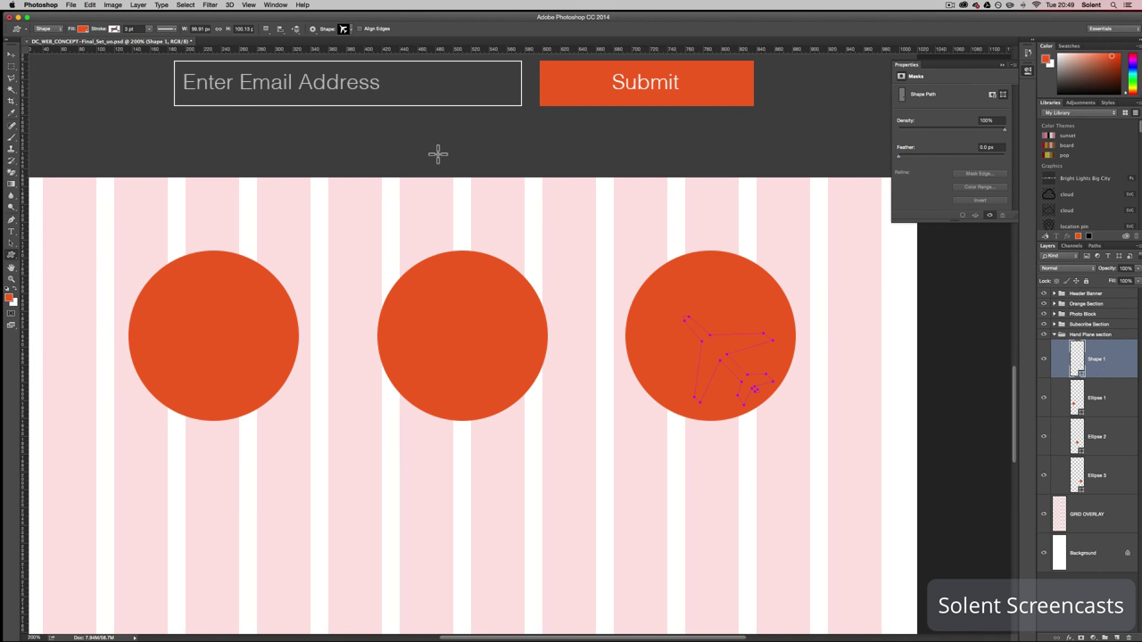
left_click(83, 29)
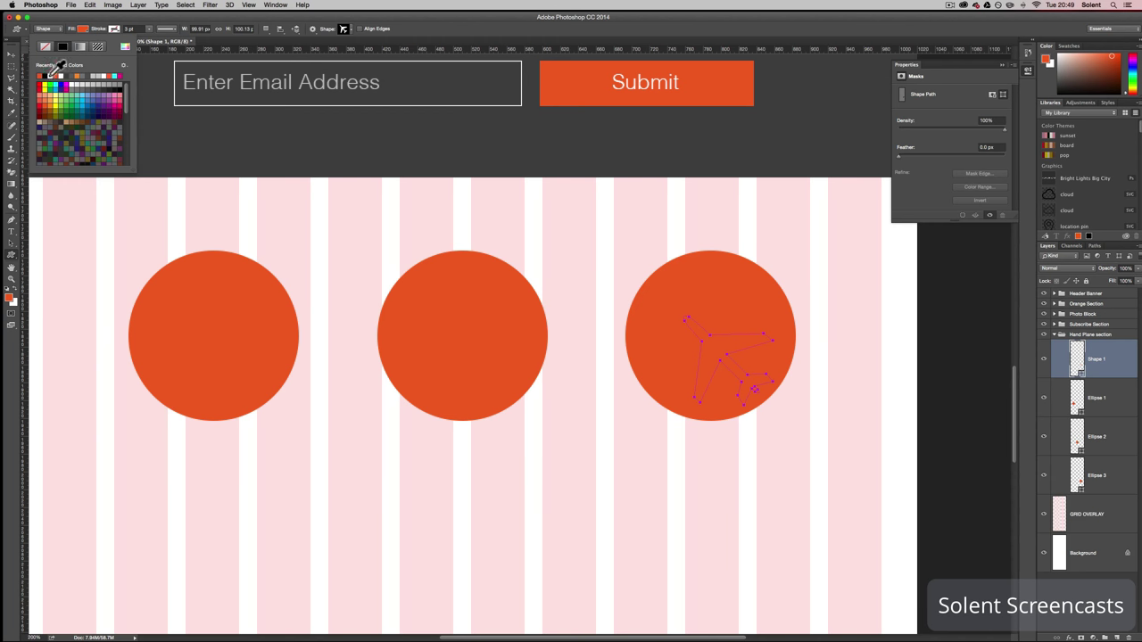
left_click(51, 75)
Step: Enlarge the airplane to about 109% and reposition it centrally within the right circle
left_click(11, 55)
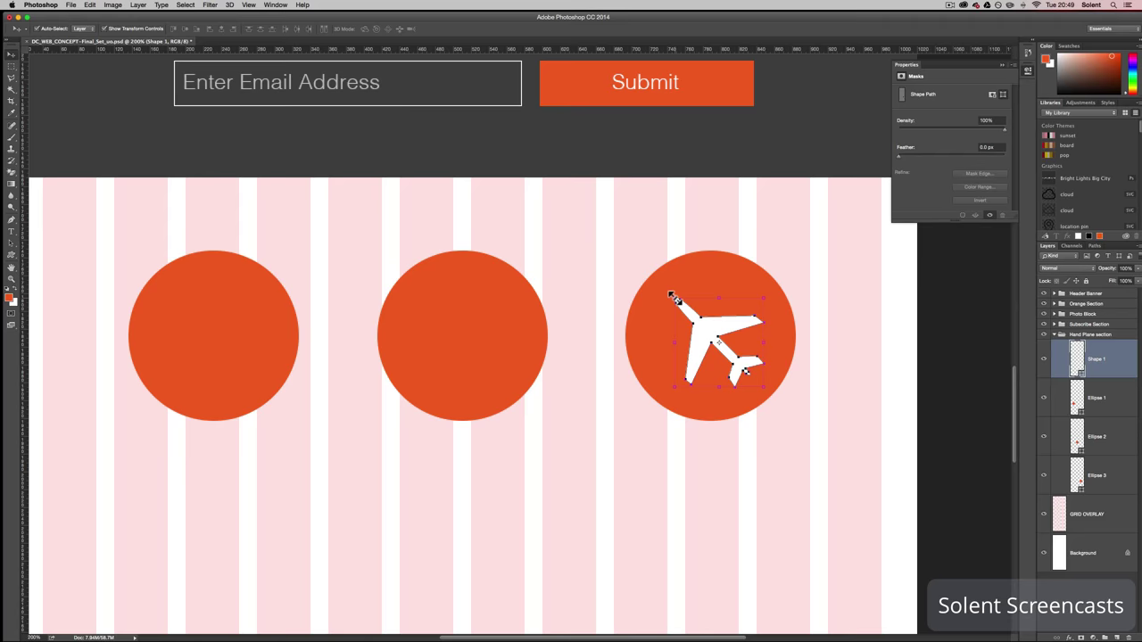
left_click_drag(671, 296, 664, 290)
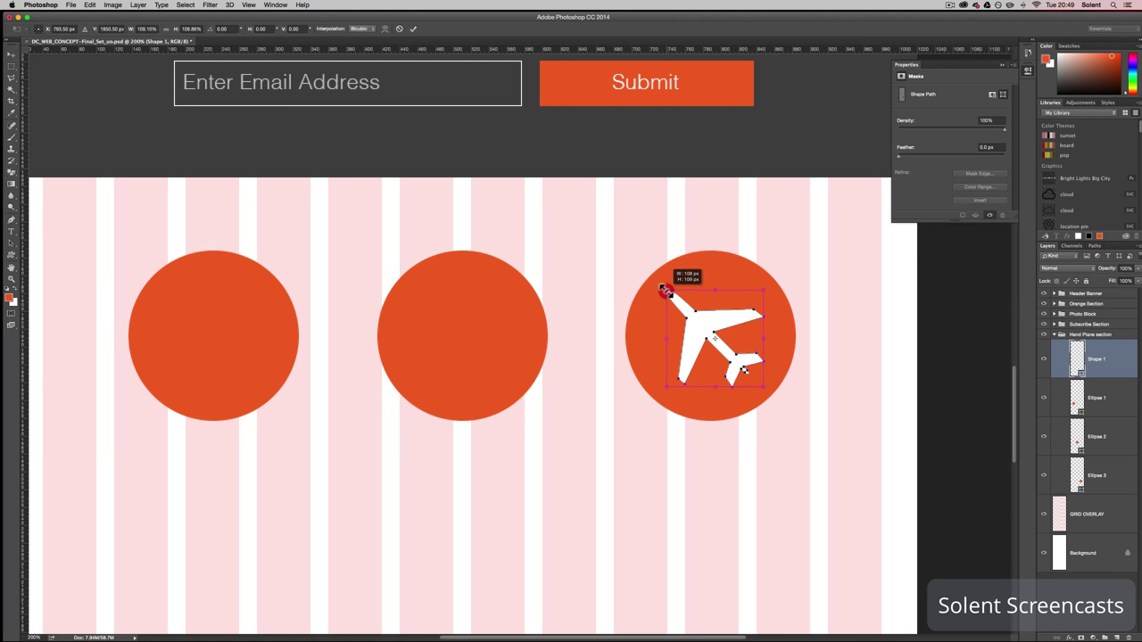
left_click_drag(734, 360, 734, 357)
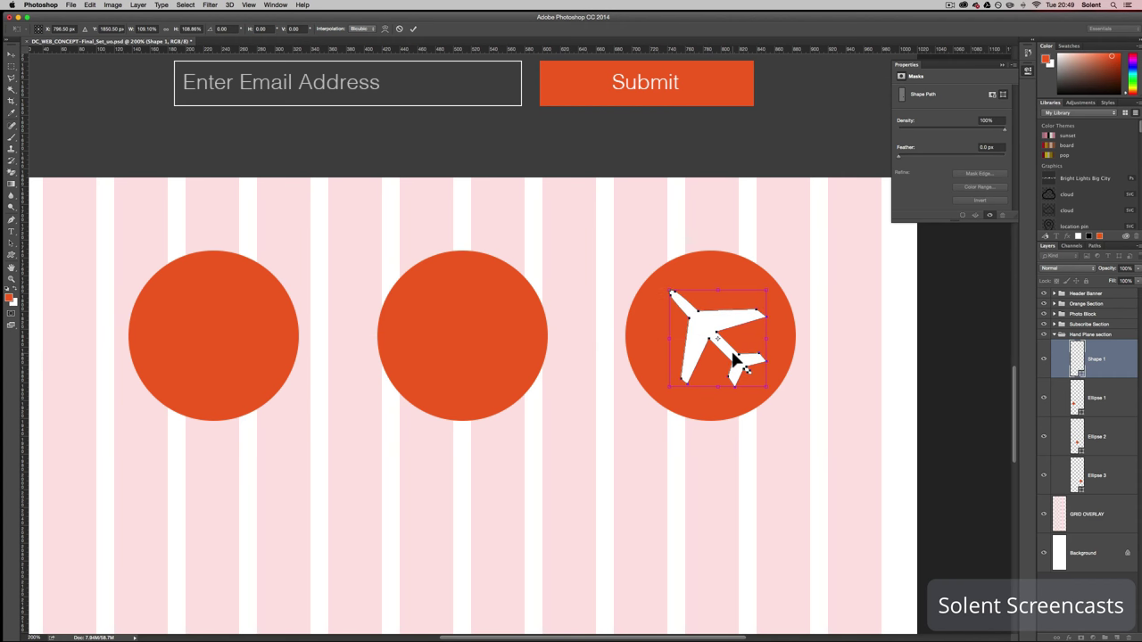
key("Up")
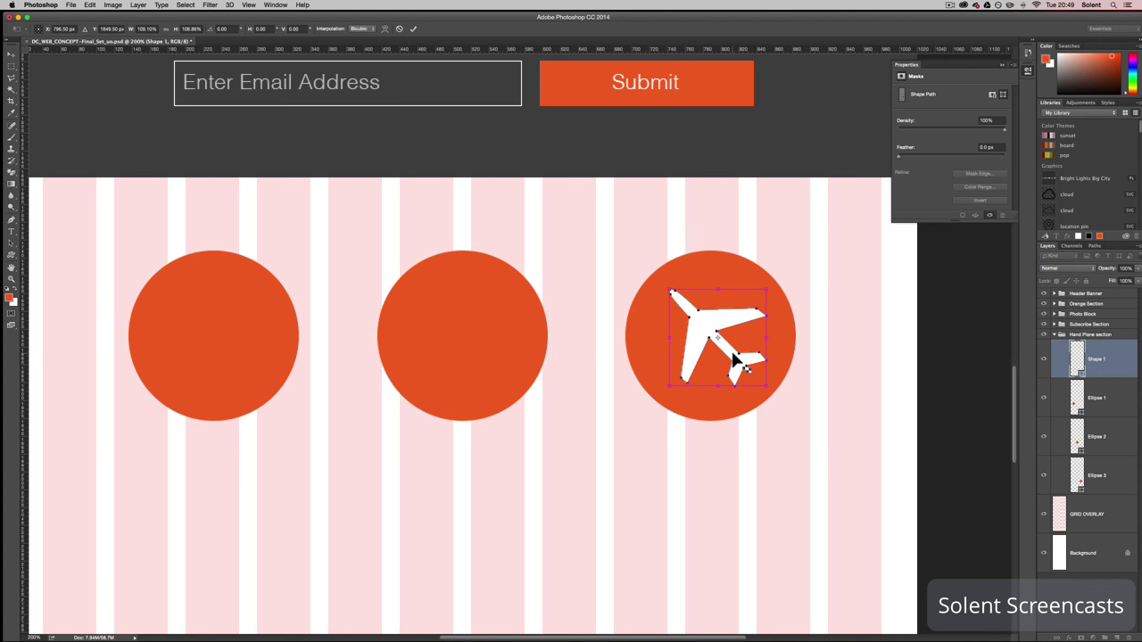
Step: Apply the airplane's transform and rename its layer as Plane
left_click(1104, 366)
key("Return")
double_click(1096, 359)
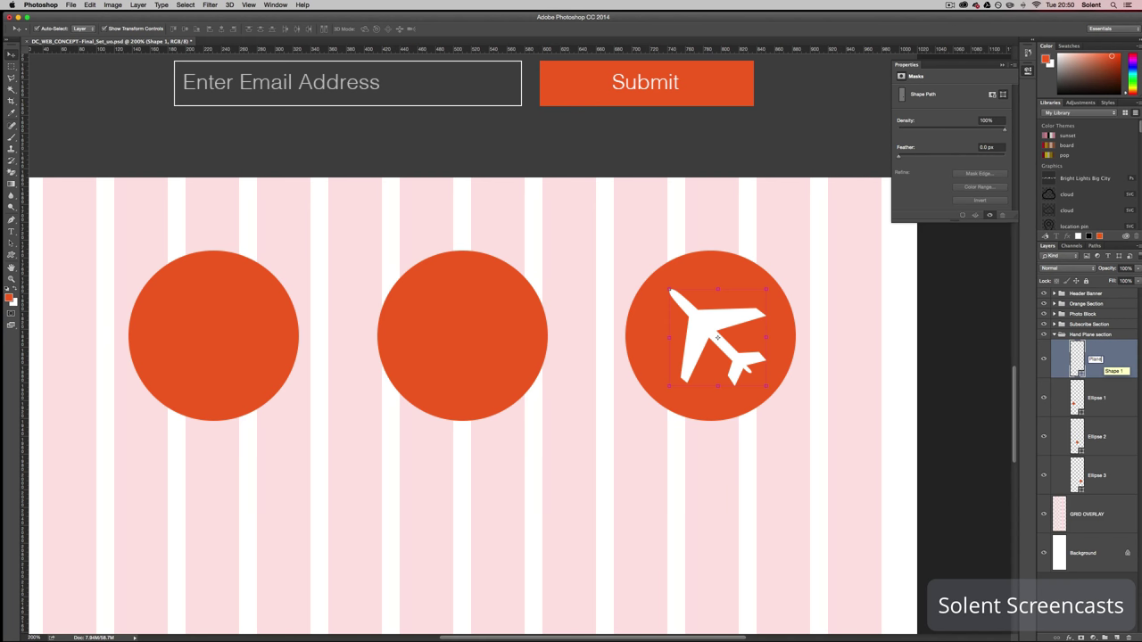
left_click(1075, 360)
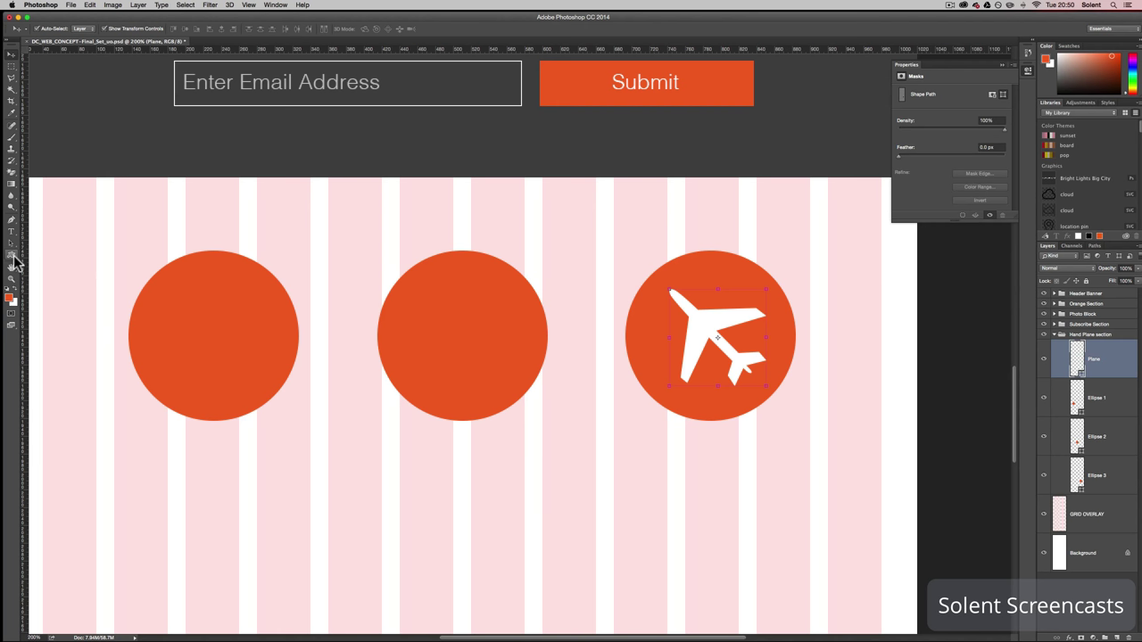
Step: Place the recycling symbol custom shape at about 100 × 100 px, overlapping the left edge of the right circle
left_click(58, 218)
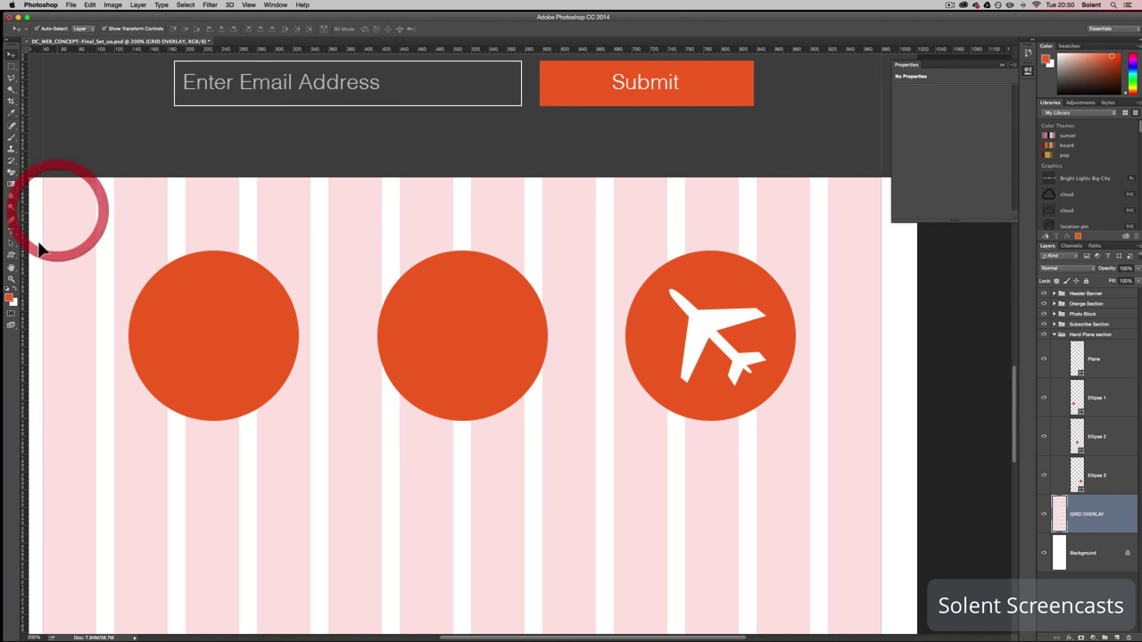
left_click(12, 254)
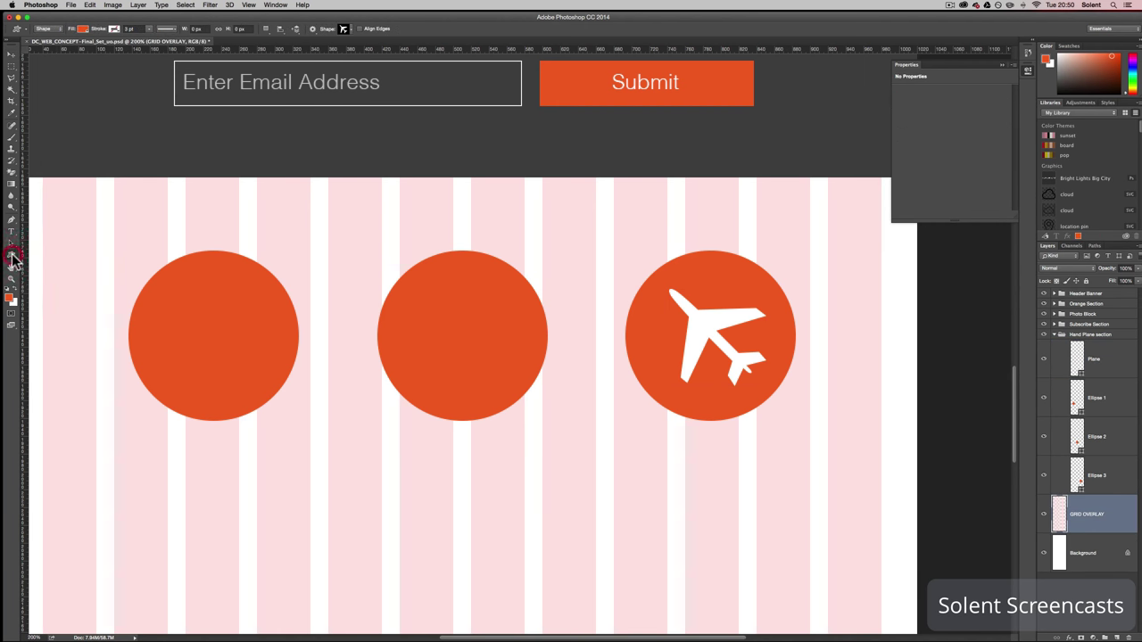
left_click(353, 28)
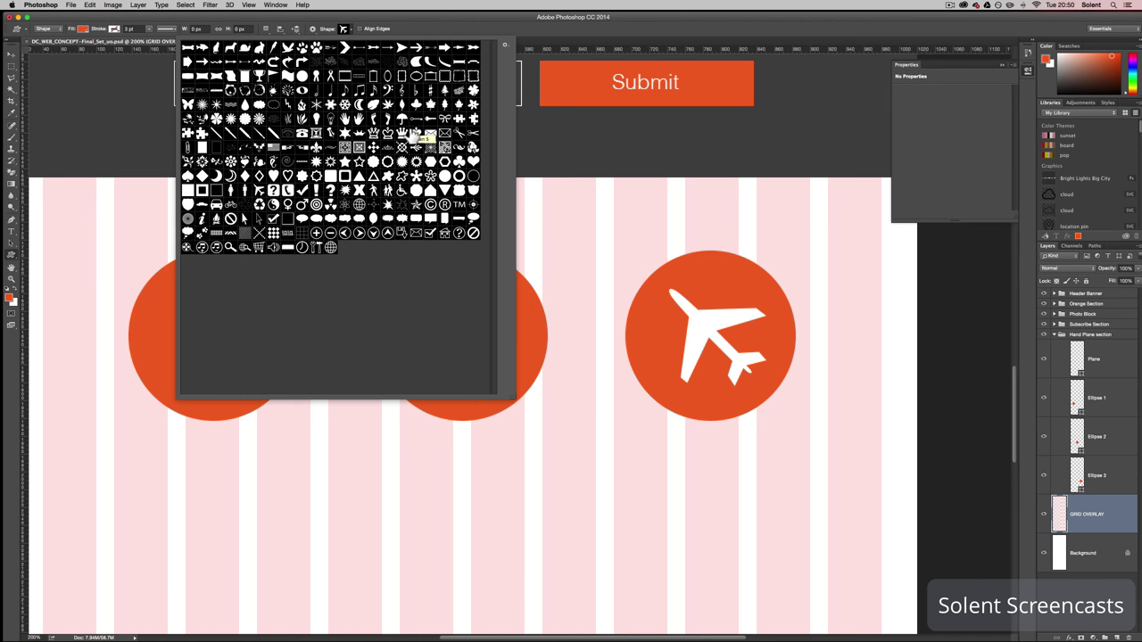
scroll(543, 51, "right", 2)
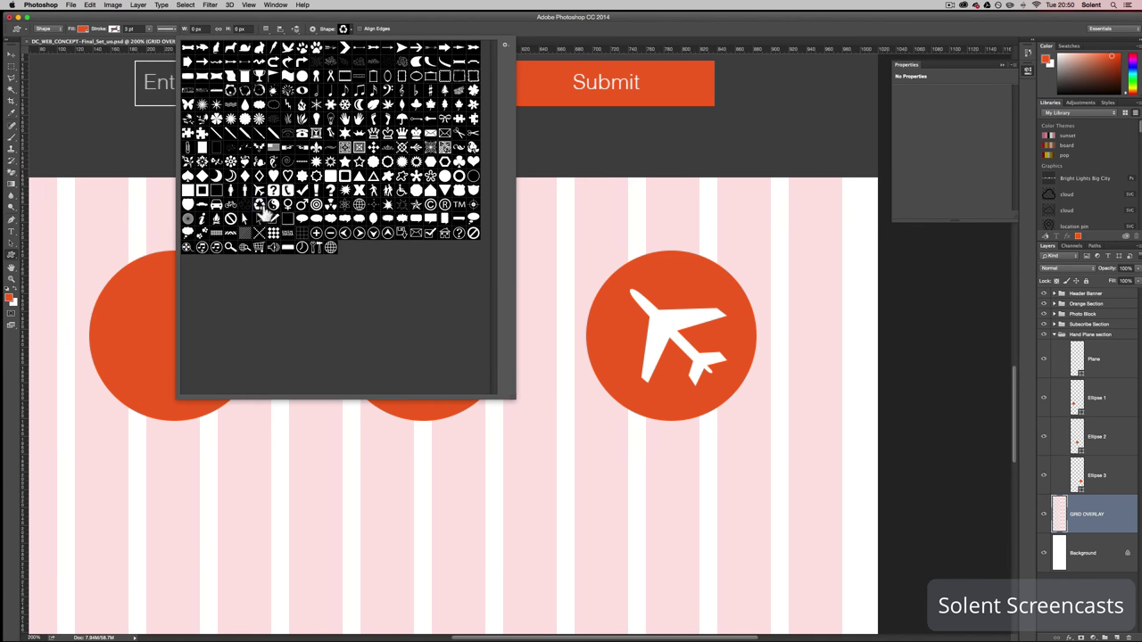
left_click(259, 207)
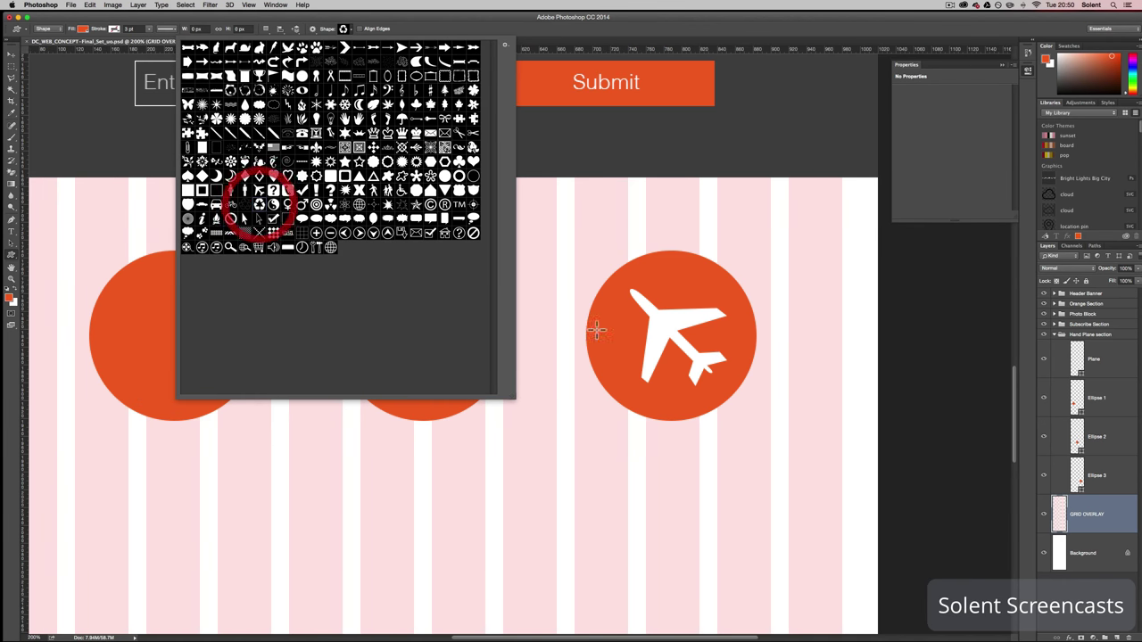
left_click(539, 309)
left_click(597, 335)
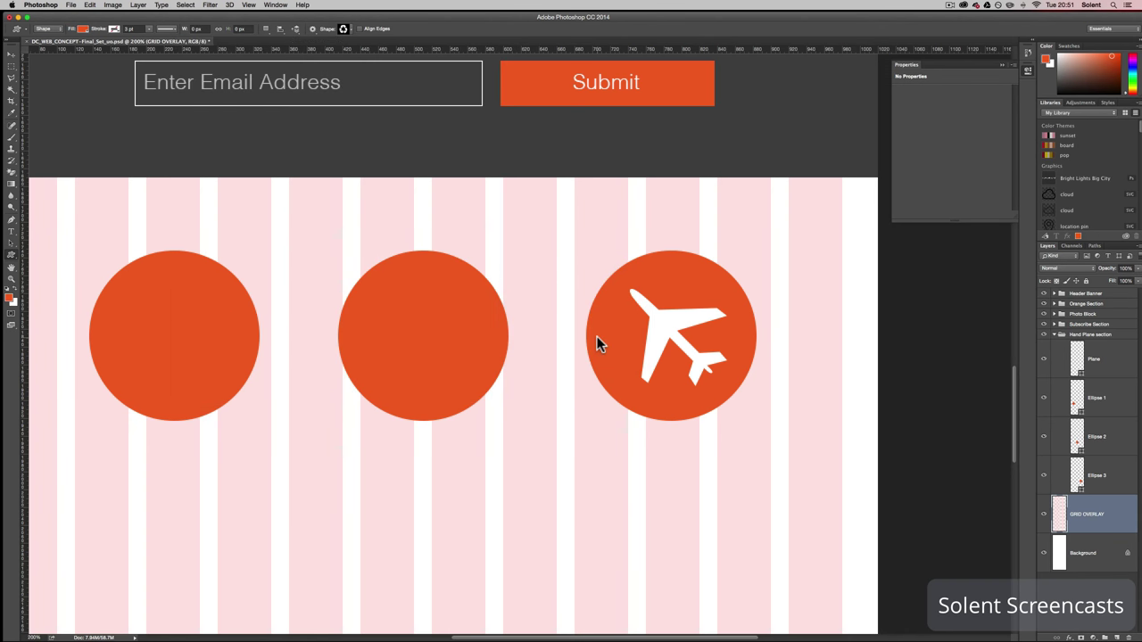
Step: Shift the recycling symbol into the gap between the middle and right circles and fill it with white
left_click(12, 54)
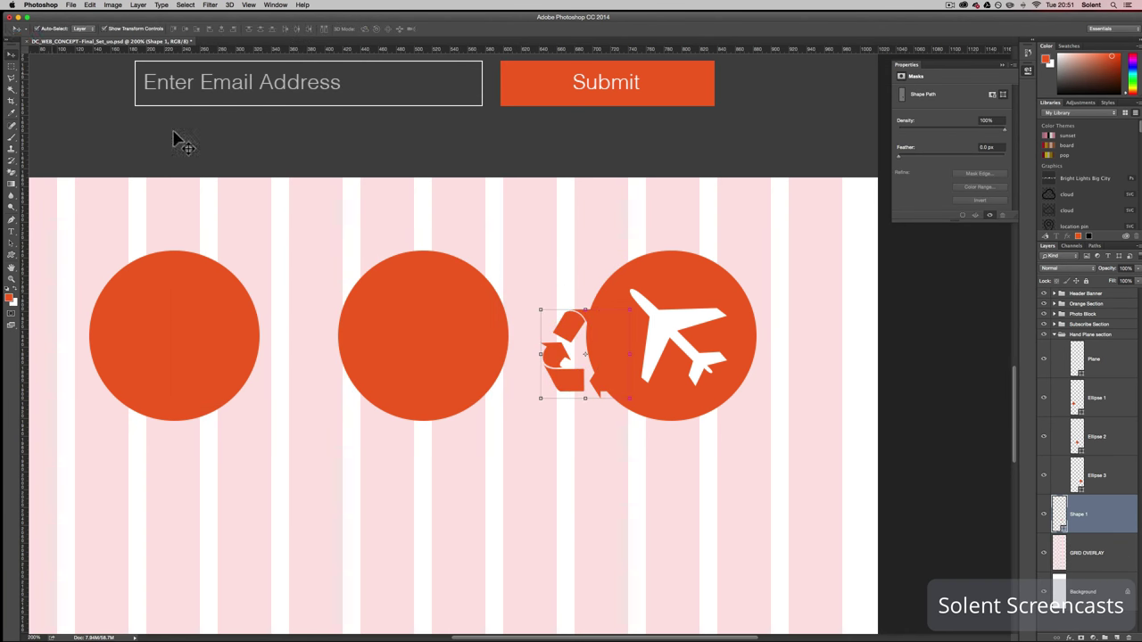
left_click_drag(567, 392, 532, 398)
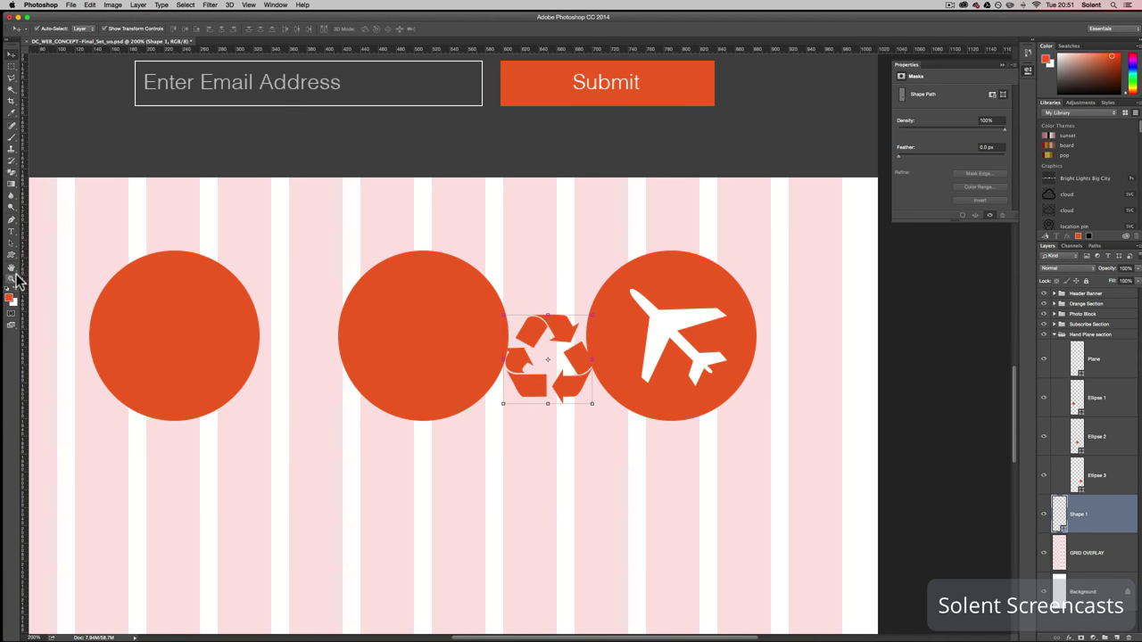
left_click(11, 255)
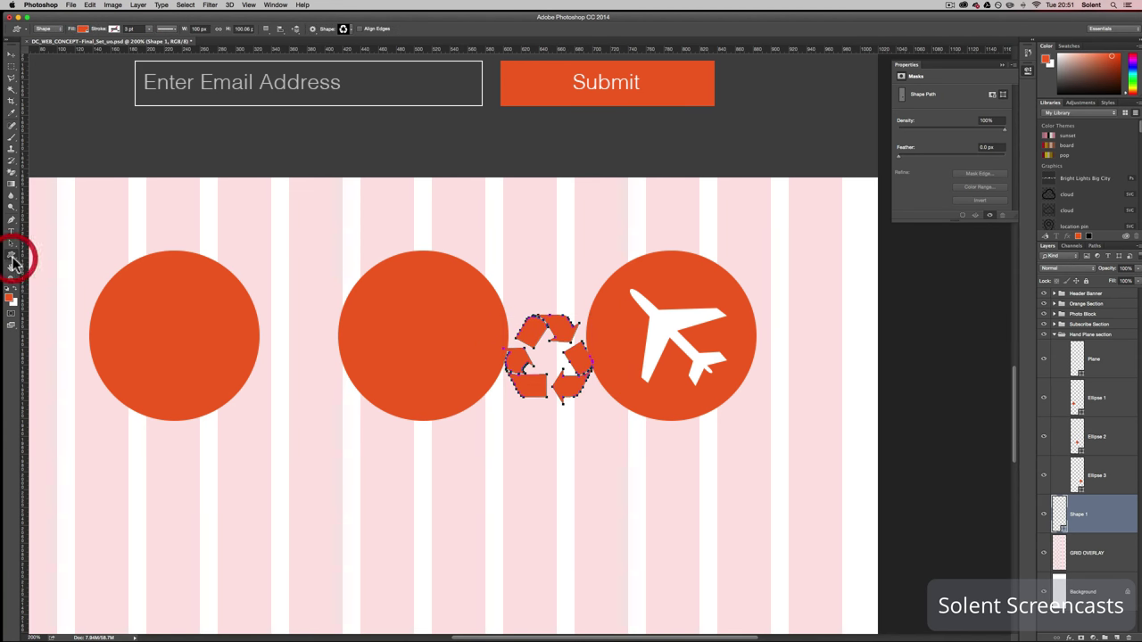
left_click(82, 29)
left_click(42, 77)
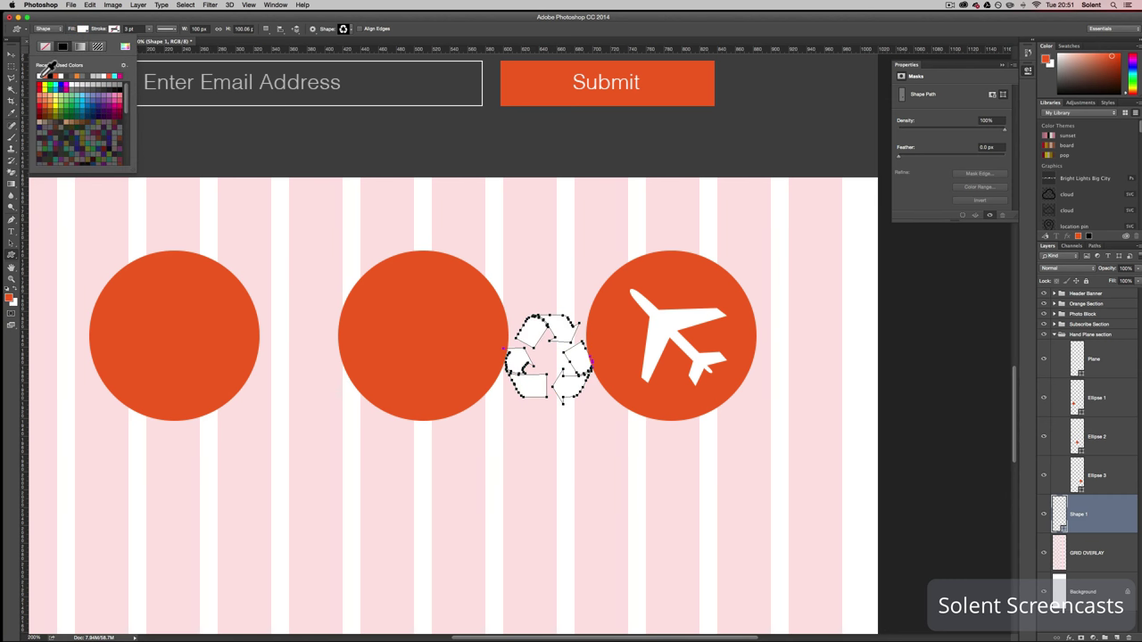
left_click(11, 55)
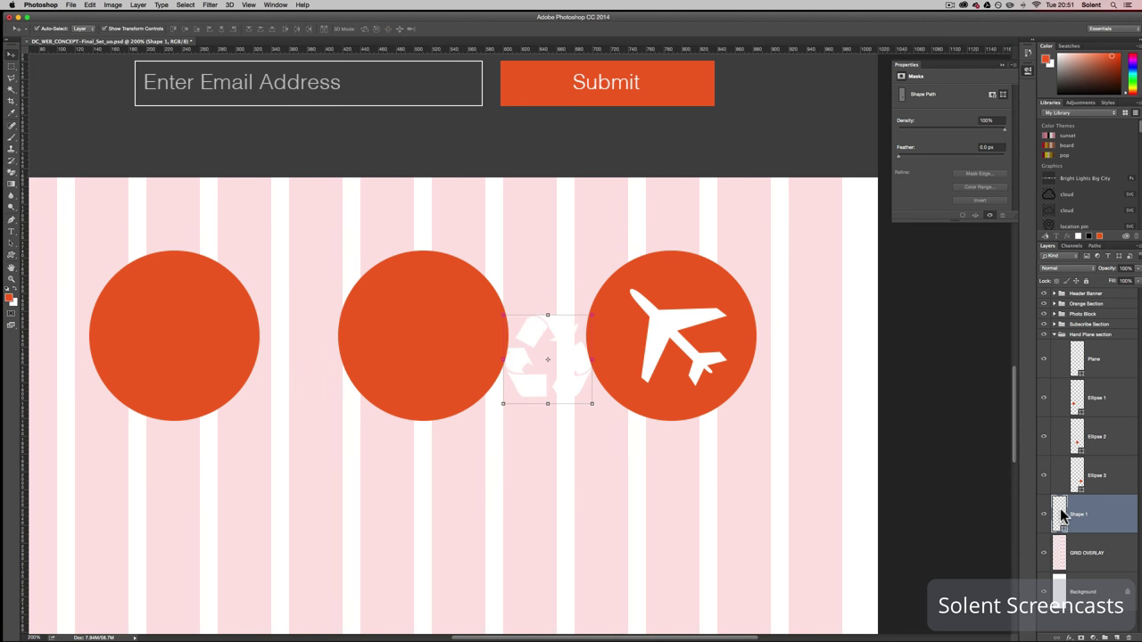
Step: Move the recycling symbol's layer to the top of the Hand Plane section group and centre the symbol on the middle circle
left_click_drag(1062, 514, 1095, 346)
left_click_drag(576, 390, 446, 362)
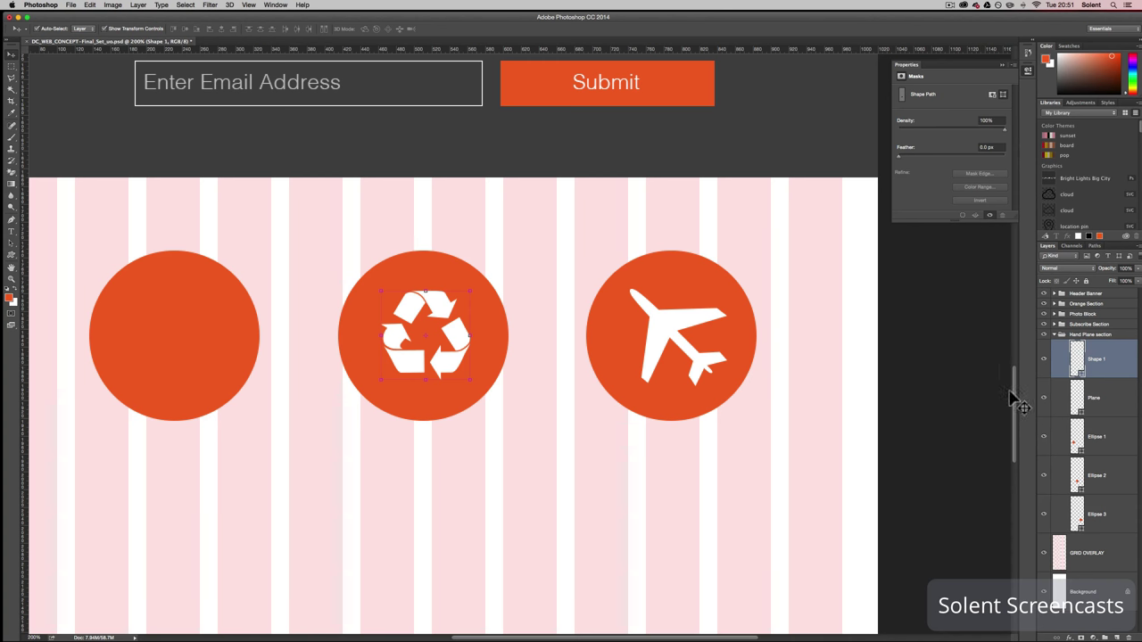
Step: Open the recycling symbol layer's name for editing
double_click(1102, 358)
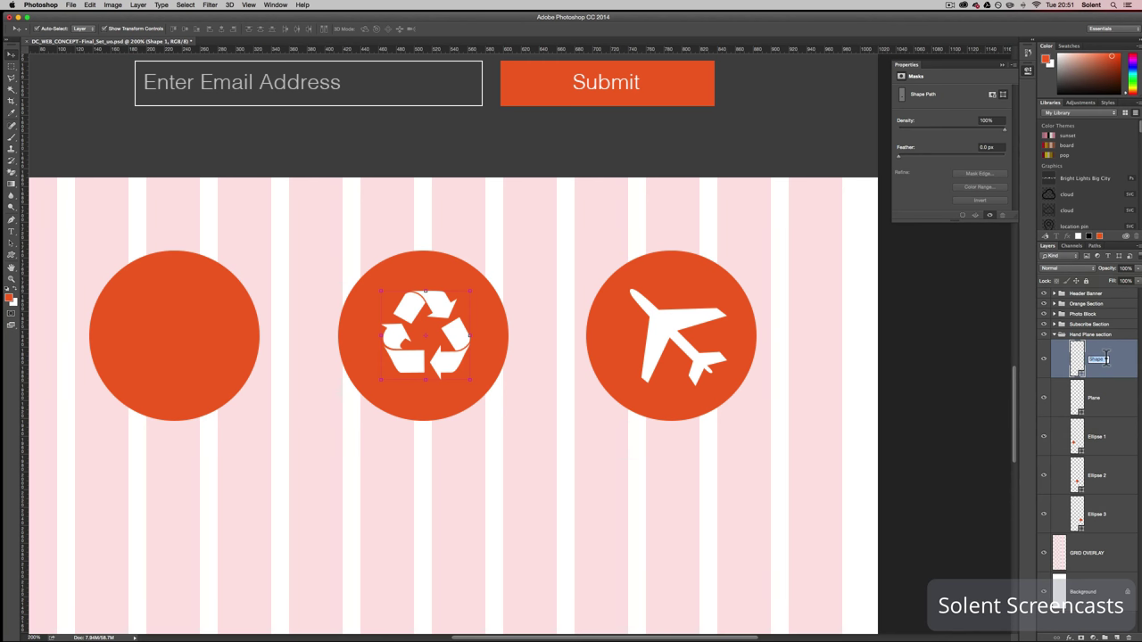